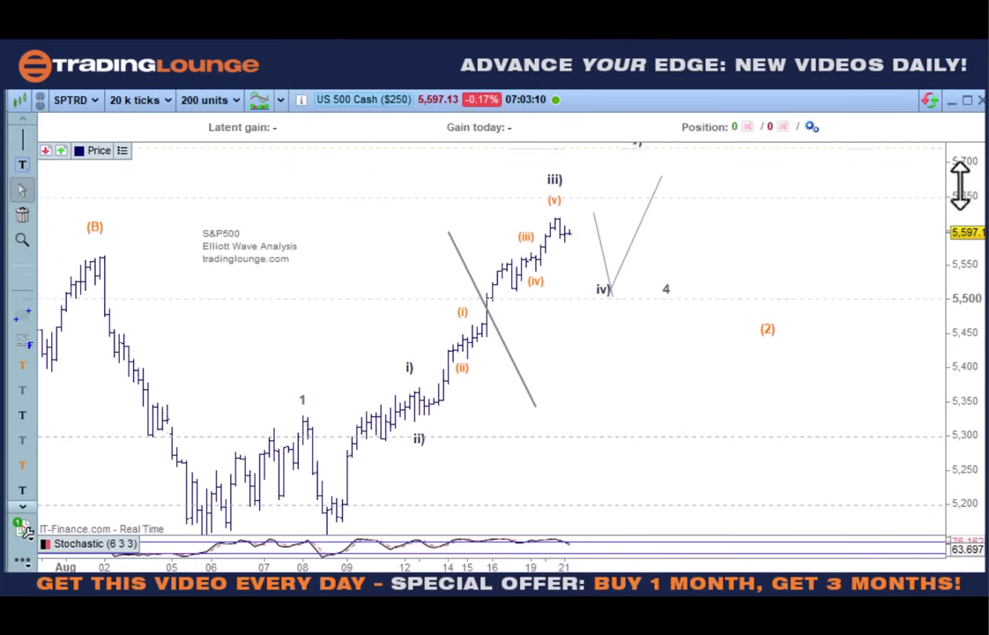
- Delete the three grey trend lines from the S&P 500 chart: the projected drop, the projected rise and the long diagonal across price
{"action": "left_click_drag", "start_coordinate": [962, 185], "coordinate": [961, 285]}
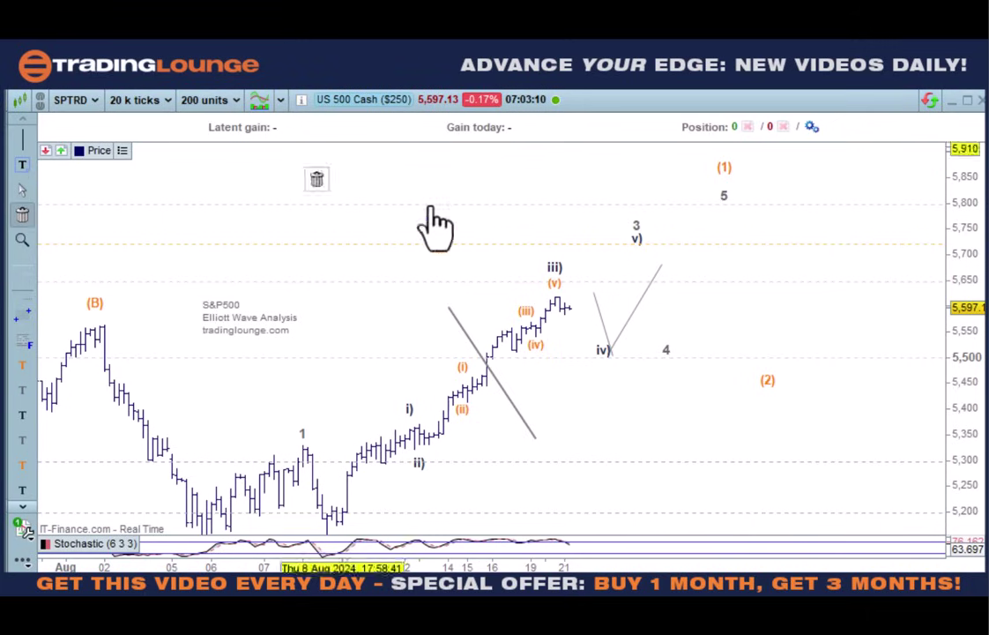
{"action": "left_click", "coordinate": [605, 339]}
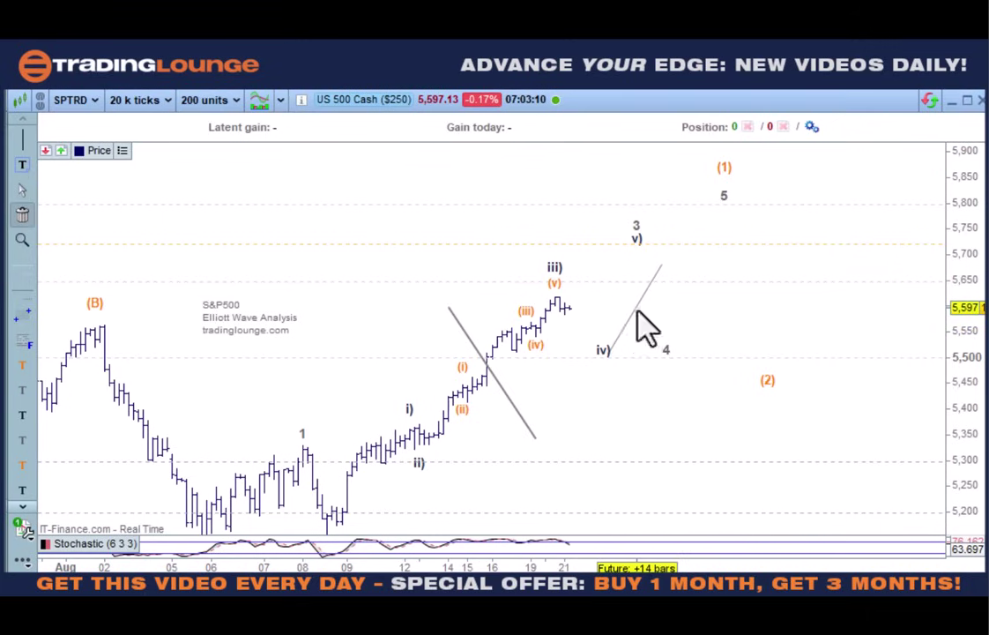
{"action": "left_click", "coordinate": [640, 312]}
{"action": "left_click", "coordinate": [510, 401]}
{"action": "key", "text": "Escape"}
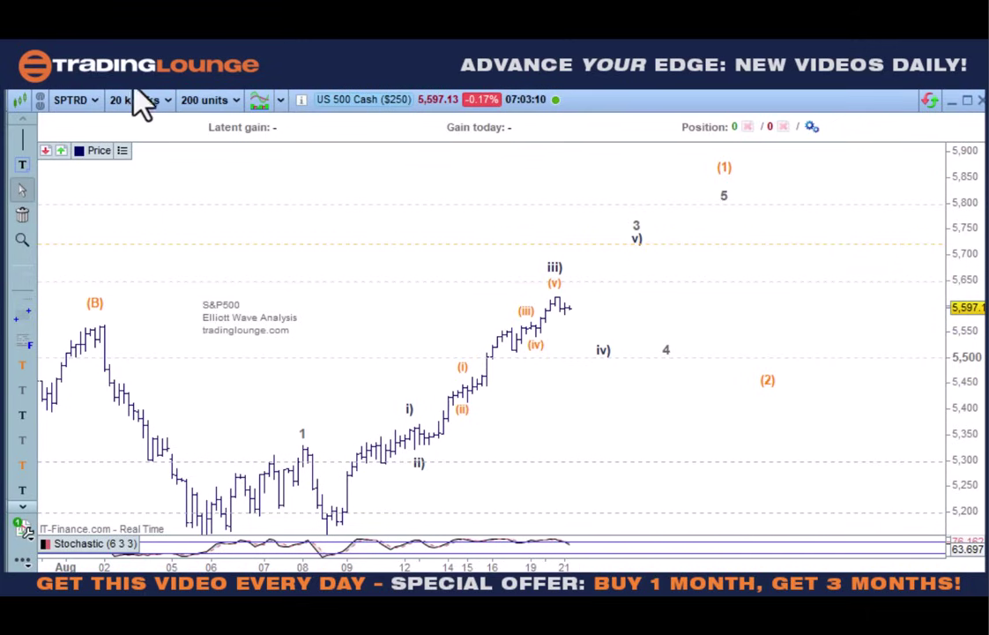
- Set the S&P 500 chart's timeframe to 1 k ticks and review the wave count from i) up to the latest decline after iii)
{"action": "left_click", "coordinate": [150, 105]}
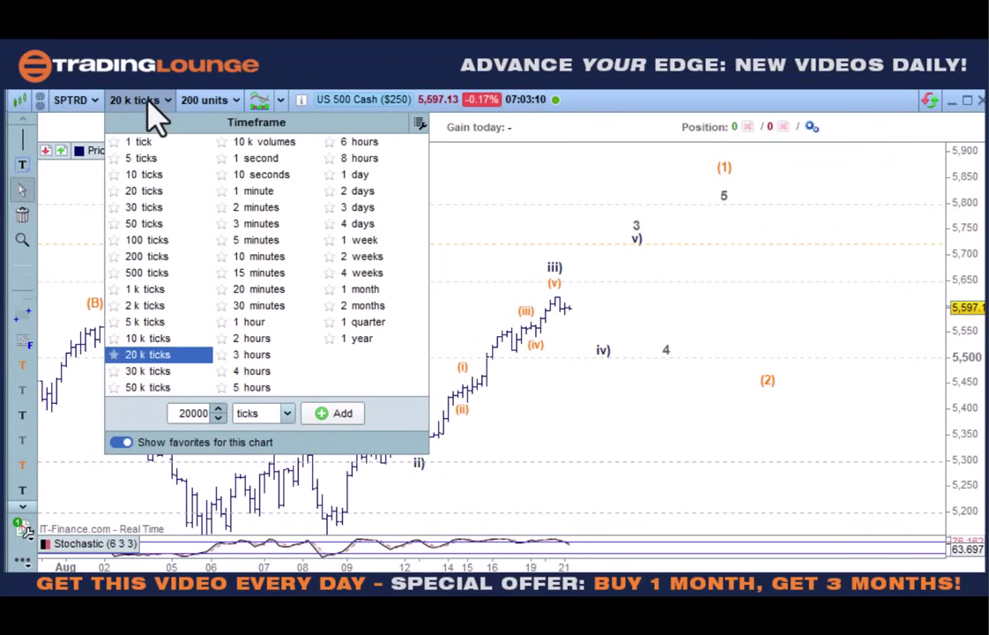
{"action": "left_click", "coordinate": [143, 290]}
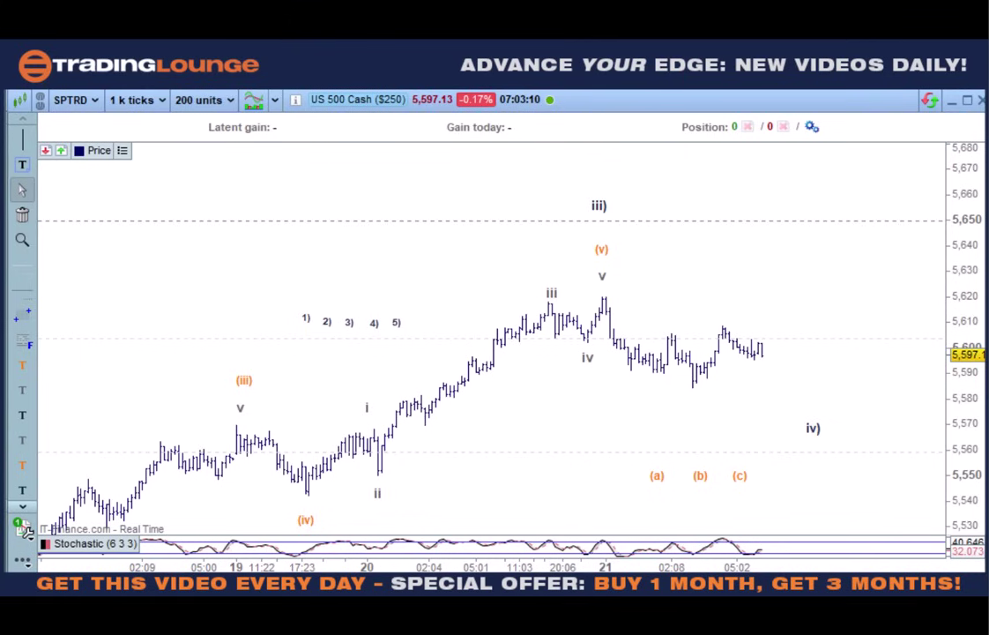
{"action": "left_click_drag", "start_coordinate": [954, 484], "coordinate": [952, 393]}
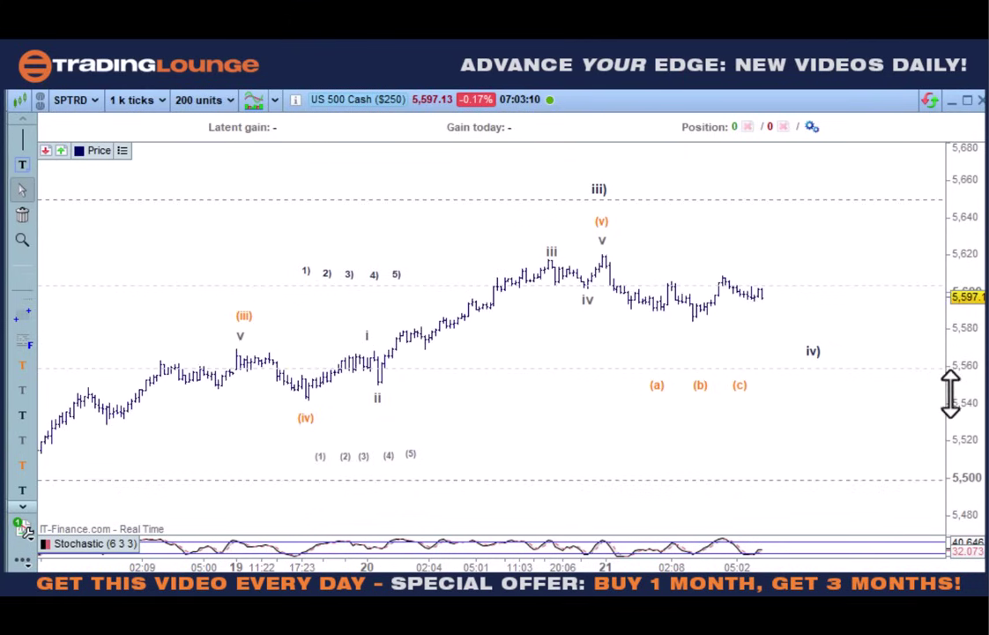
{"action": "scroll", "coordinate": [715, 467], "scroll_direction": "down", "scroll_amount": 3}
{"action": "scroll", "coordinate": [724, 485], "scroll_direction": "down", "scroll_amount": 4}
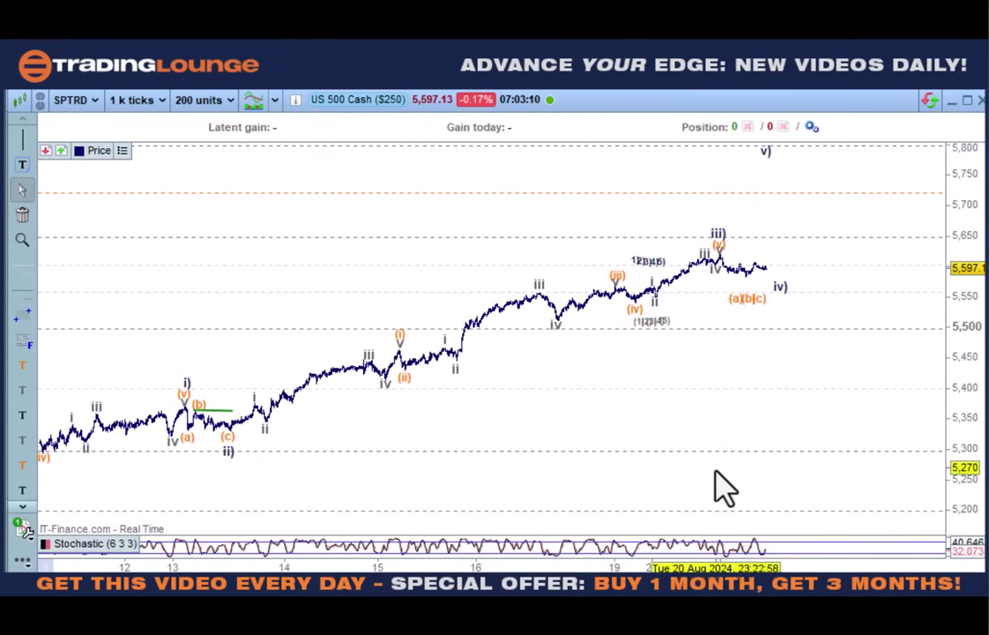
{"action": "left_click", "coordinate": [226, 444]}
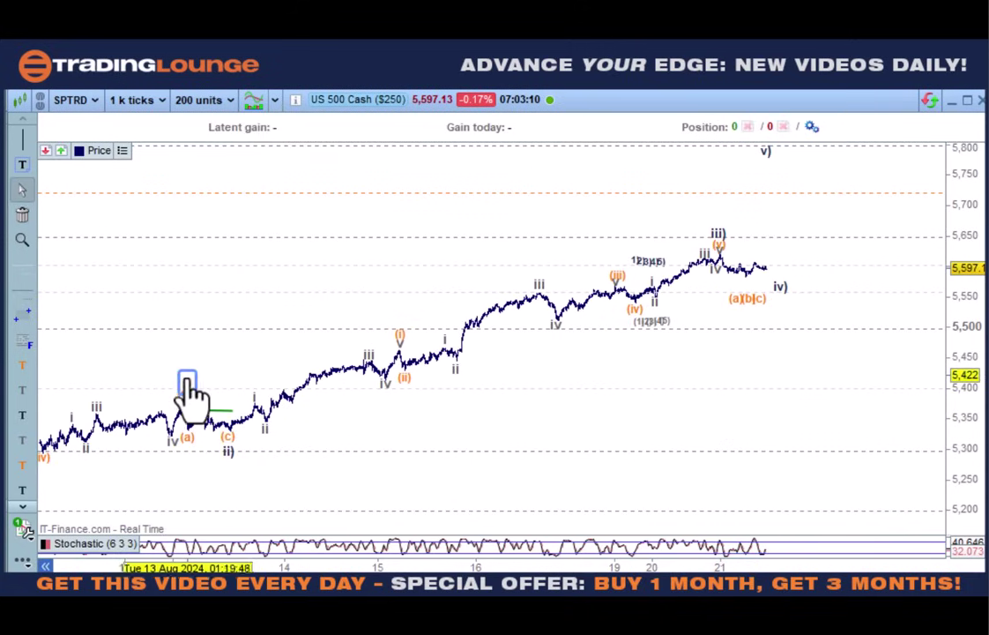
{"action": "left_click", "coordinate": [187, 385]}
{"action": "scroll", "coordinate": [271, 500], "scroll_direction": "up", "scroll_amount": 4}
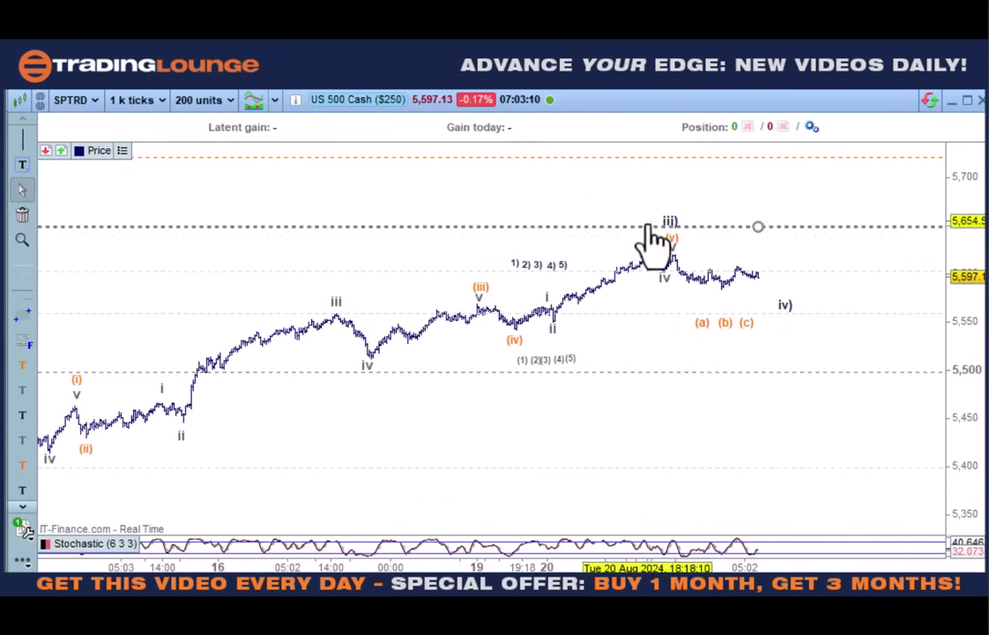
{"action": "scroll", "coordinate": [626, 489], "scroll_direction": "up", "scroll_amount": 2}
{"action": "scroll", "coordinate": [626, 489], "scroll_direction": "up", "scroll_amount": 1}
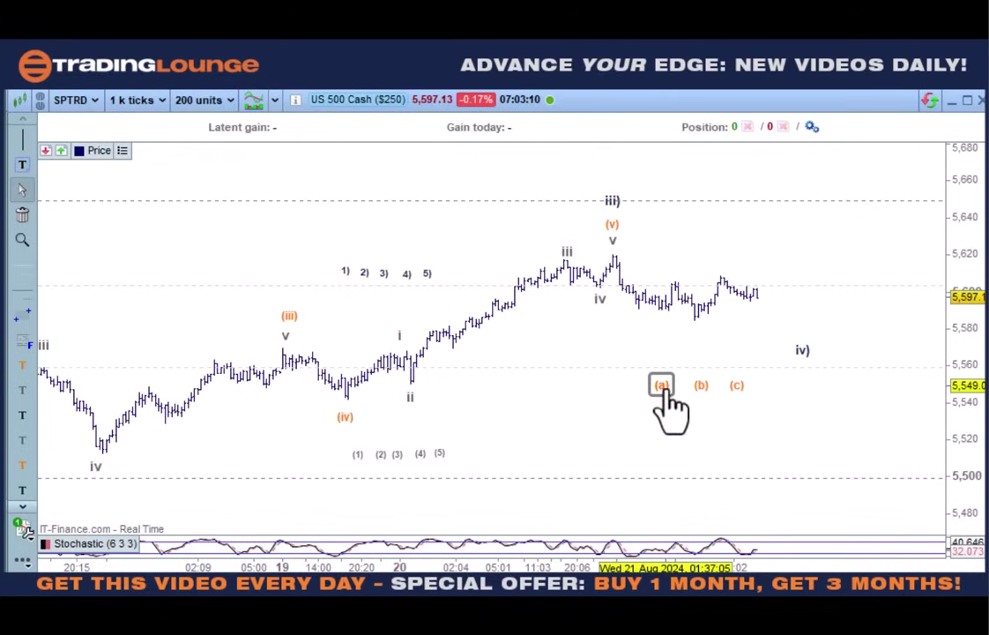
- Try placing labels (a), (b) and (c) on the first low, first bounce and second low after the iii) peak
{"action": "left_click_drag", "start_coordinate": [662, 386], "coordinate": [667, 322]}
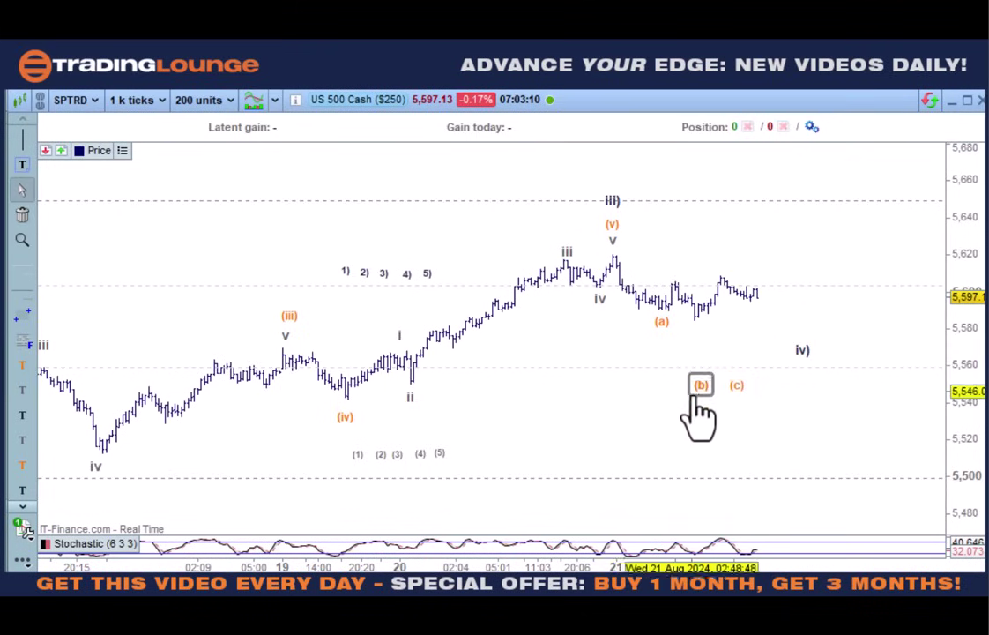
{"action": "left_click_drag", "start_coordinate": [701, 386], "coordinate": [675, 290]}
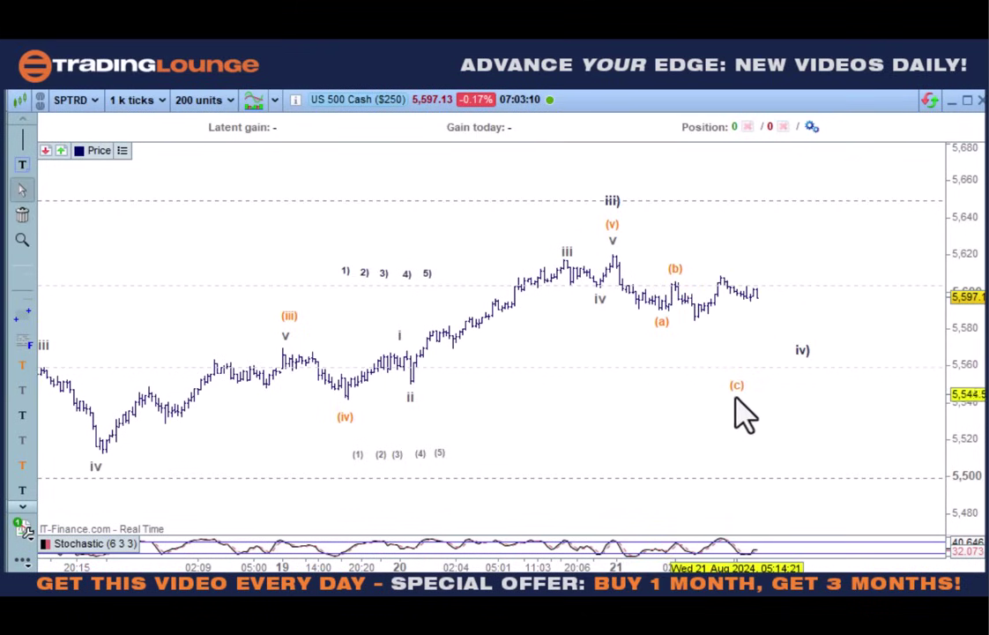
{"action": "left_click_drag", "start_coordinate": [737, 388], "coordinate": [698, 335]}
- Move (b) above the second bounce, (a) under the low before it, and (c) with iv) to a projected low beyond the latest bar
{"action": "mouse_move", "coordinate": [801, 350]}
{"action": "left_mouse_down"}
{"action": "mouse_move", "coordinate": [698, 351]}
{"action": "mouse_move", "coordinate": [785, 362]}
{"action": "left_mouse_up"}
{"action": "left_click_drag", "start_coordinate": [711, 335], "coordinate": [781, 348]}
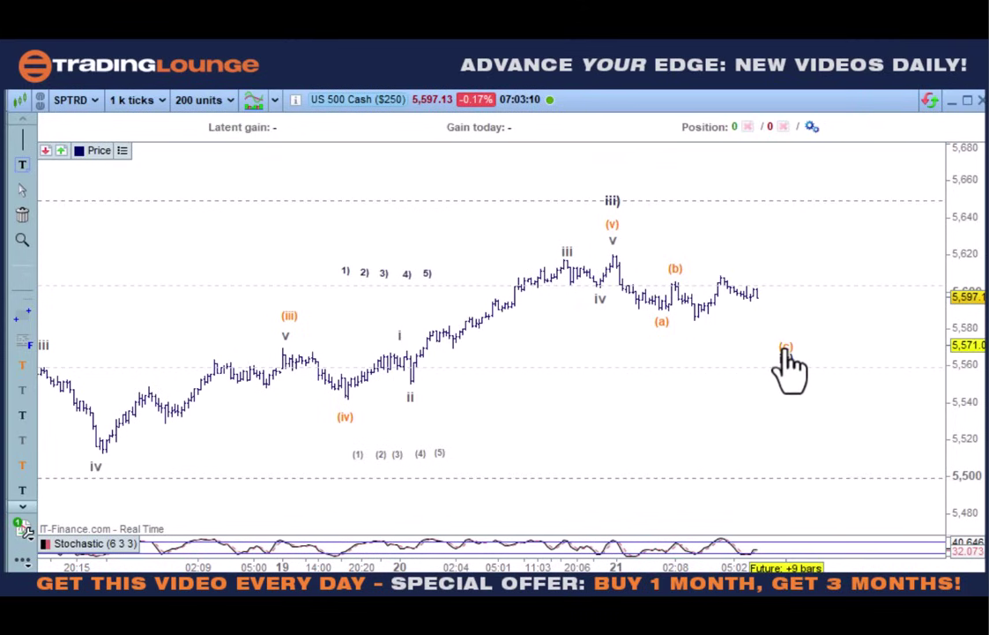
{"action": "left_click_drag", "start_coordinate": [675, 270], "coordinate": [722, 268]}
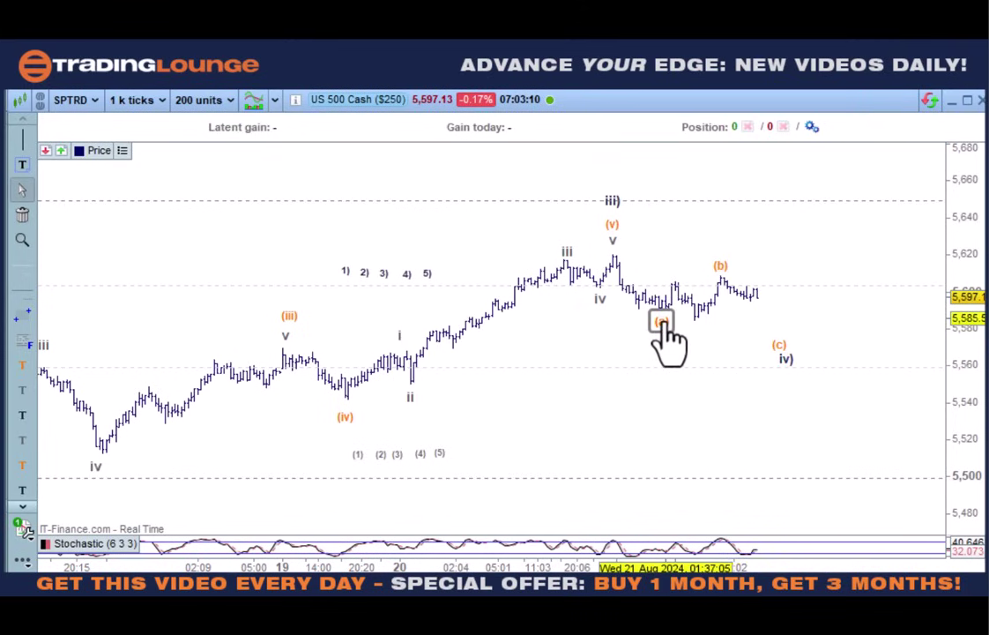
{"action": "mouse_move", "coordinate": [668, 324]}
{"action": "left_mouse_down"}
{"action": "mouse_move", "coordinate": [700, 339]}
{"action": "mouse_move", "coordinate": [647, 349]}
{"action": "mouse_move", "coordinate": [697, 337]}
{"action": "mouse_move", "coordinate": [653, 321]}
{"action": "mouse_move", "coordinate": [661, 316]}
{"action": "left_mouse_up"}
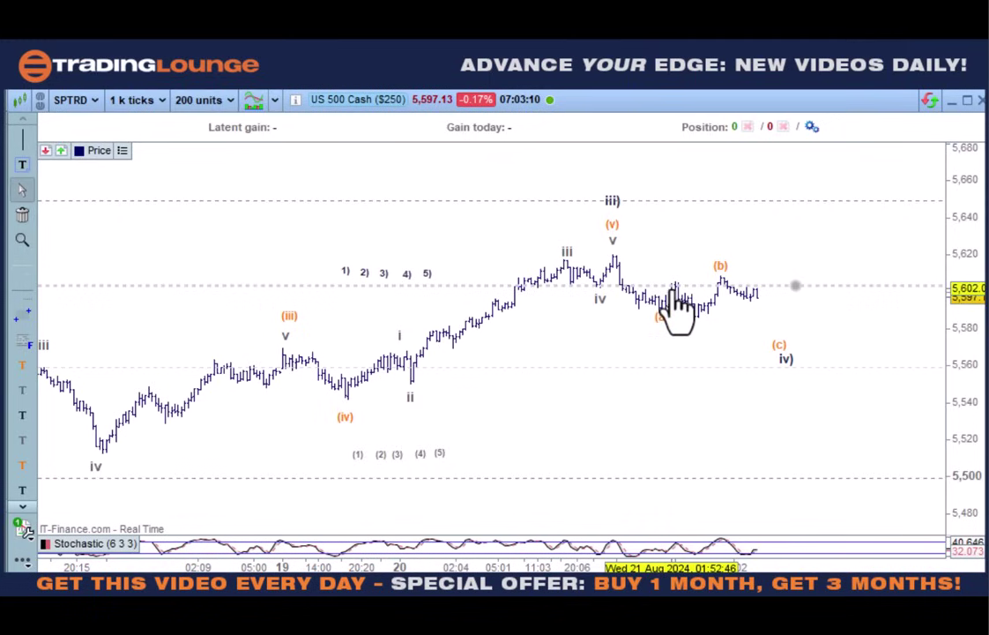
{"action": "left_click_drag", "start_coordinate": [657, 323], "coordinate": [713, 313]}
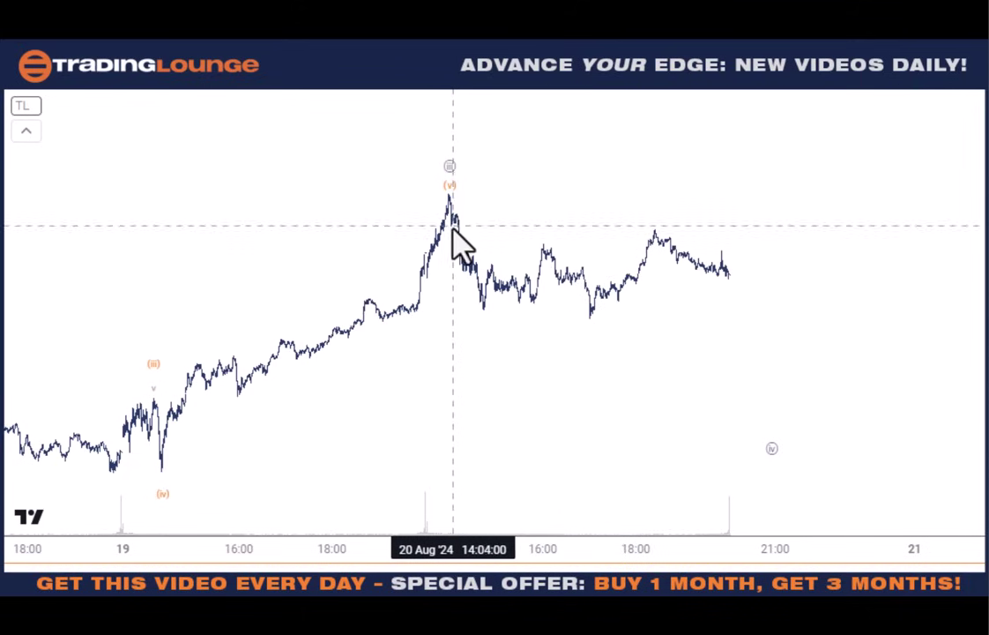
- Switch to the TradingLounge chart, then enable the Wave 4 Range tool and the 5 vs 3 ratio analysis from the circled iii label
{"action": "scroll", "coordinate": [454, 238], "scroll_direction": "up", "scroll_amount": 4}
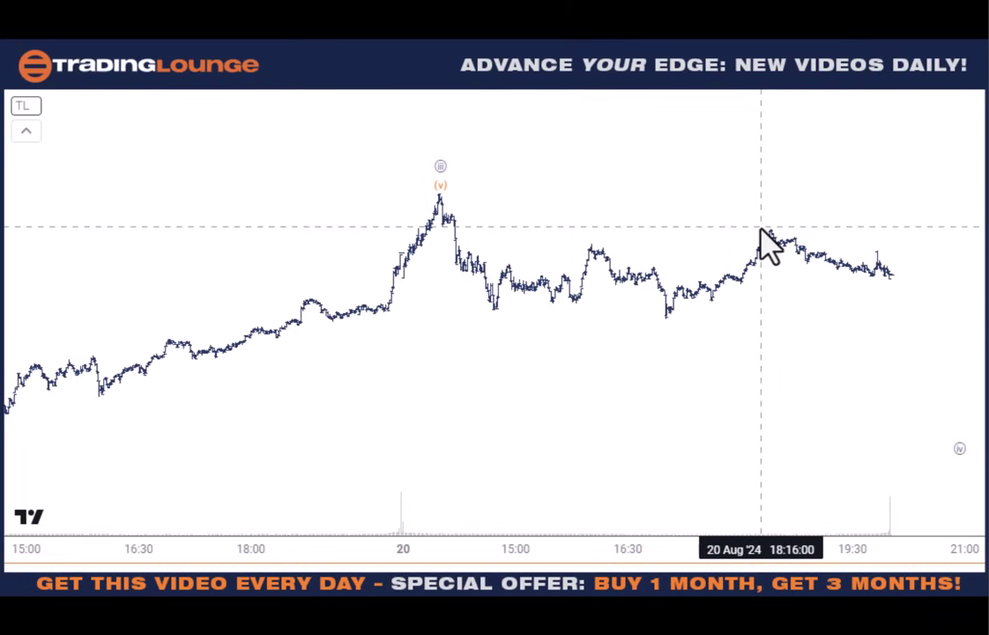
{"action": "scroll", "coordinate": [712, 375], "scroll_direction": "right", "scroll_amount": 5}
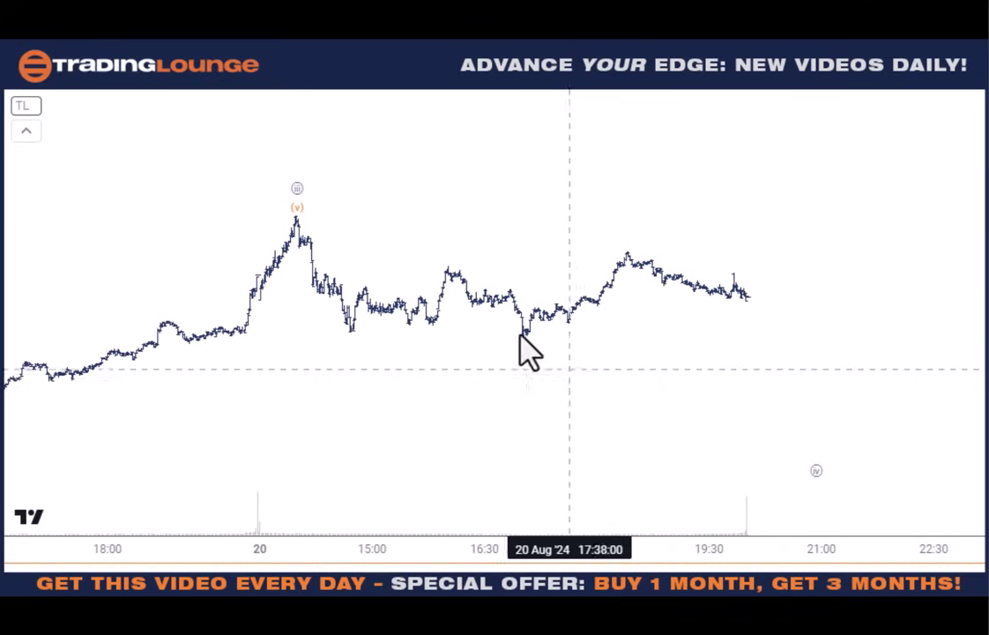
{"action": "right_click", "coordinate": [299, 194]}
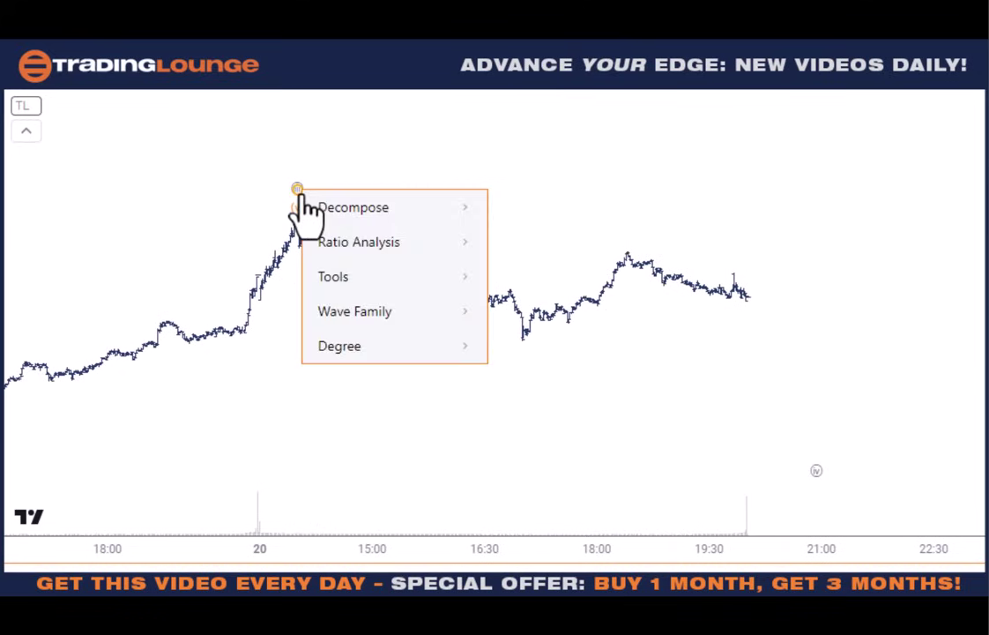
{"action": "mouse_move", "coordinate": [299, 195]}
{"action": "mouse_move", "coordinate": [374, 275]}
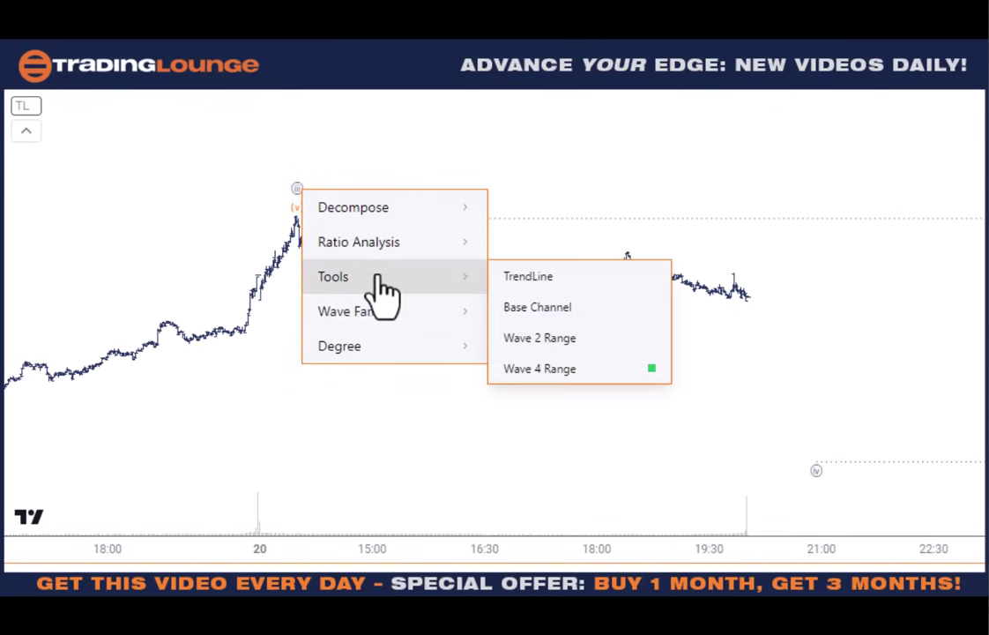
{"action": "mouse_move", "coordinate": [377, 313]}
{"action": "mouse_move", "coordinate": [393, 245]}
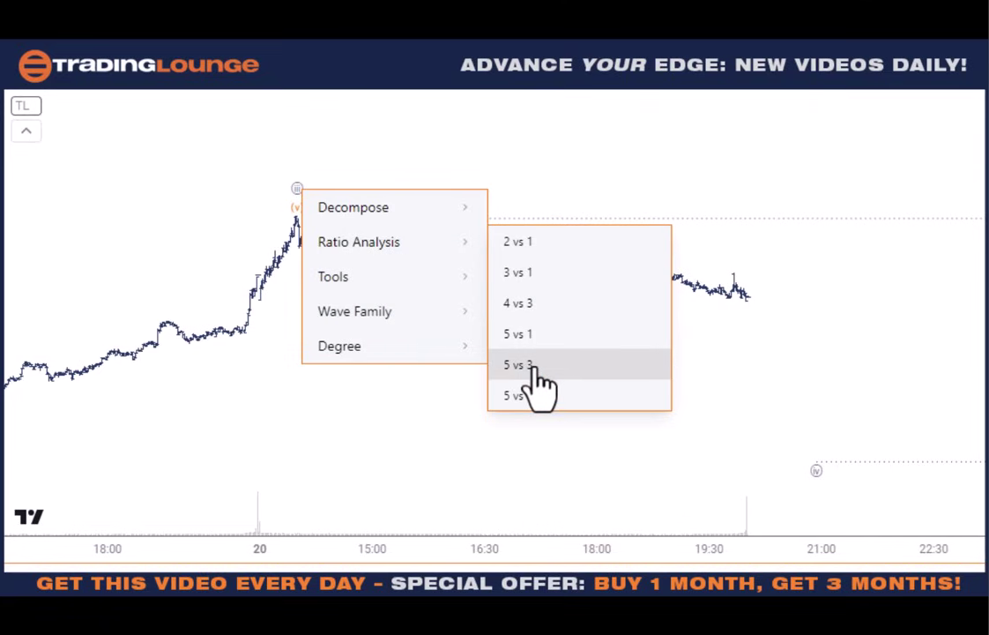
- Examine the 5 vs 3 ratio level at the projected circled wave v against the recent price and the wave four range
{"action": "left_click_drag", "start_coordinate": [814, 313], "coordinate": [714, 419]}
{"action": "scroll", "coordinate": [779, 390], "scroll_direction": "down", "scroll_amount": 5}
{"action": "left_click_drag", "start_coordinate": [788, 407], "coordinate": [653, 470]}
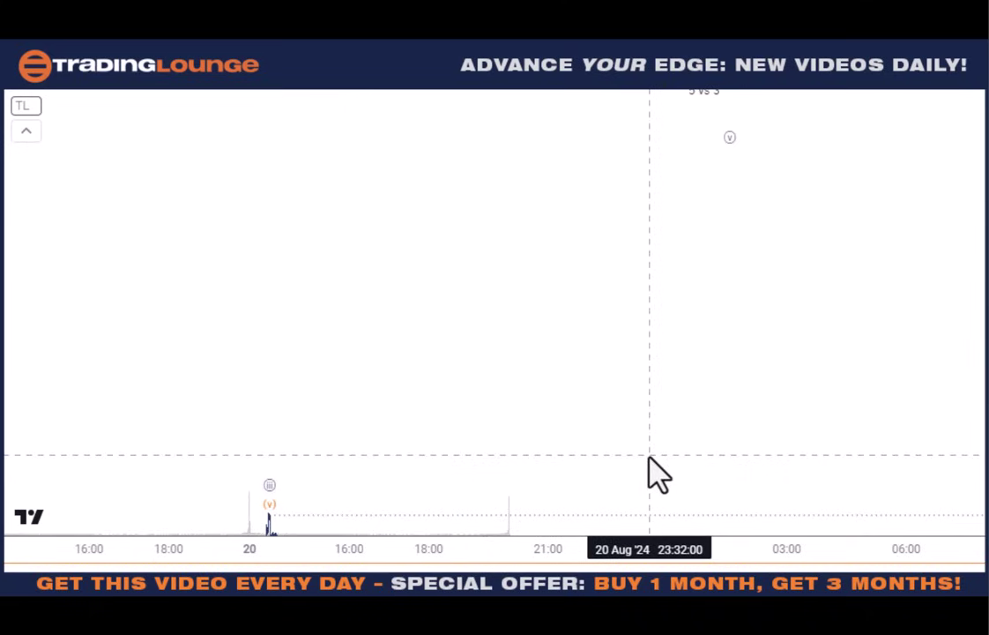
{"action": "left_click_drag", "start_coordinate": [980, 265], "coordinate": [981, 422]}
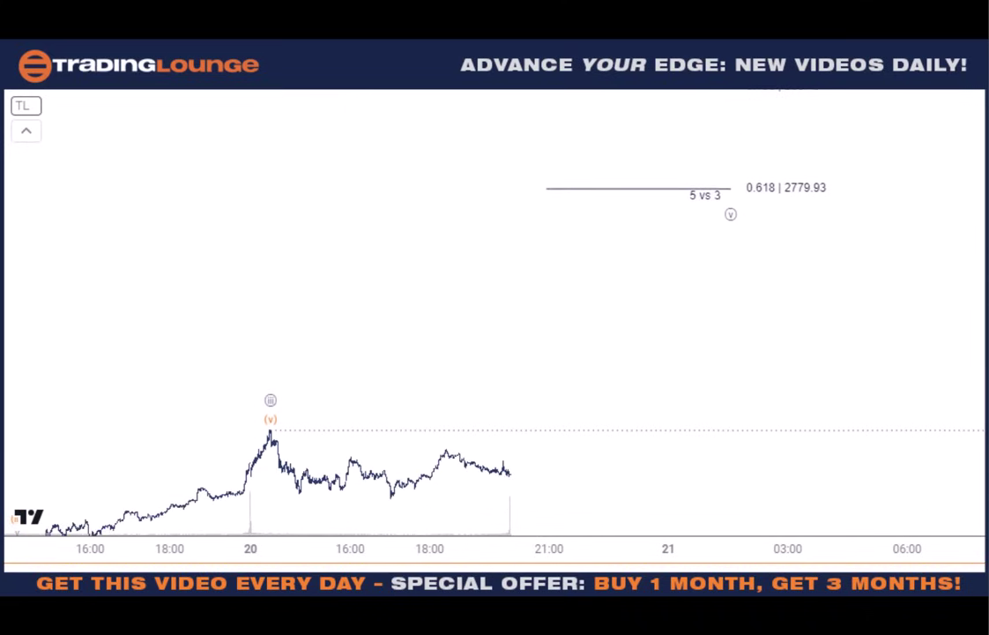
{"action": "left_click_drag", "start_coordinate": [722, 319], "coordinate": [697, 261]}
{"action": "left_click_drag", "start_coordinate": [578, 280], "coordinate": [541, 261]}
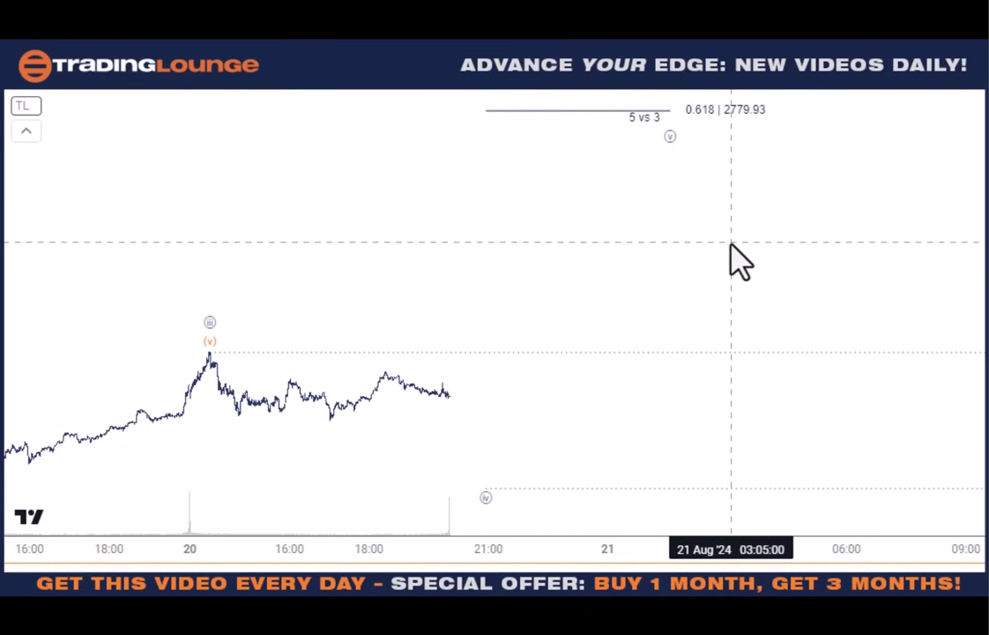
{"action": "left_click_drag", "start_coordinate": [743, 236], "coordinate": [859, 203]}
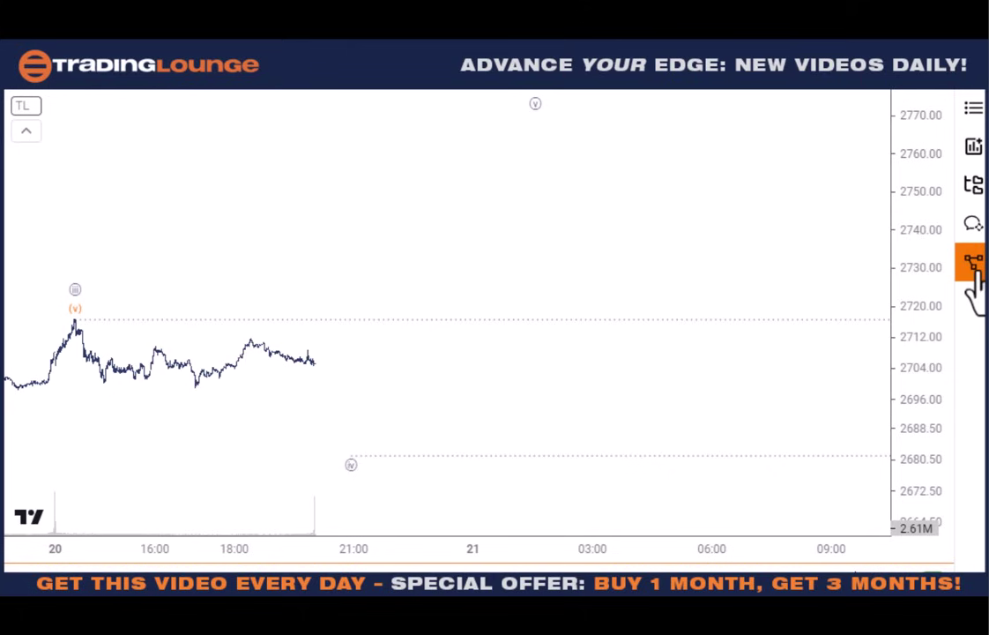
- Ask the AI Chat for "S&P 100 Elliott Wave Analysis with current counts and best trade entries for Intraday."
{"action": "left_click", "coordinate": [973, 224]}
{"action": "left_click", "coordinate": [918, 559]}
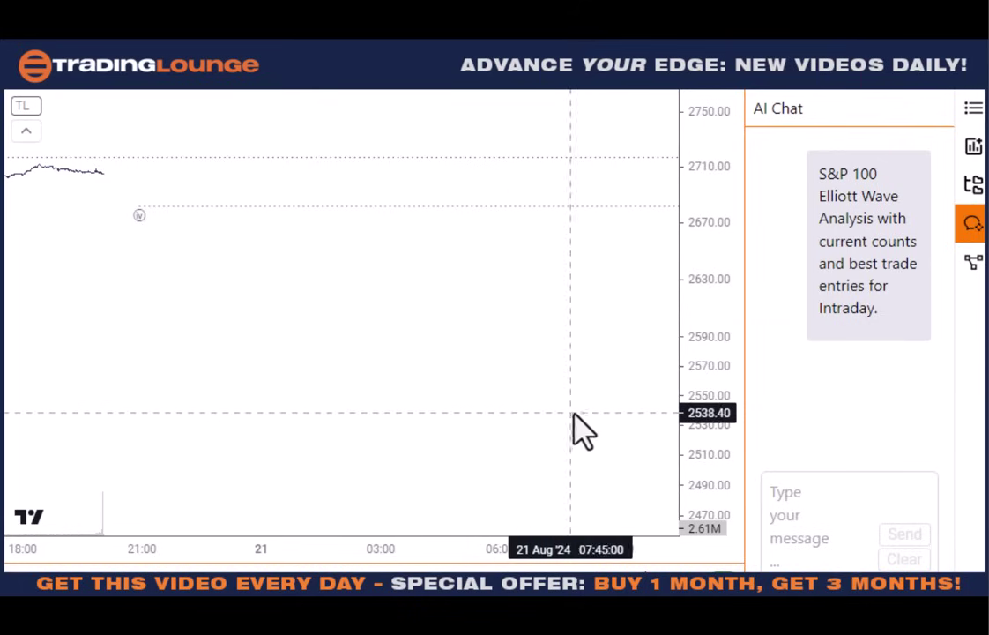
{"action": "scroll", "coordinate": [667, 432], "scroll_direction": "up", "scroll_amount": 1}
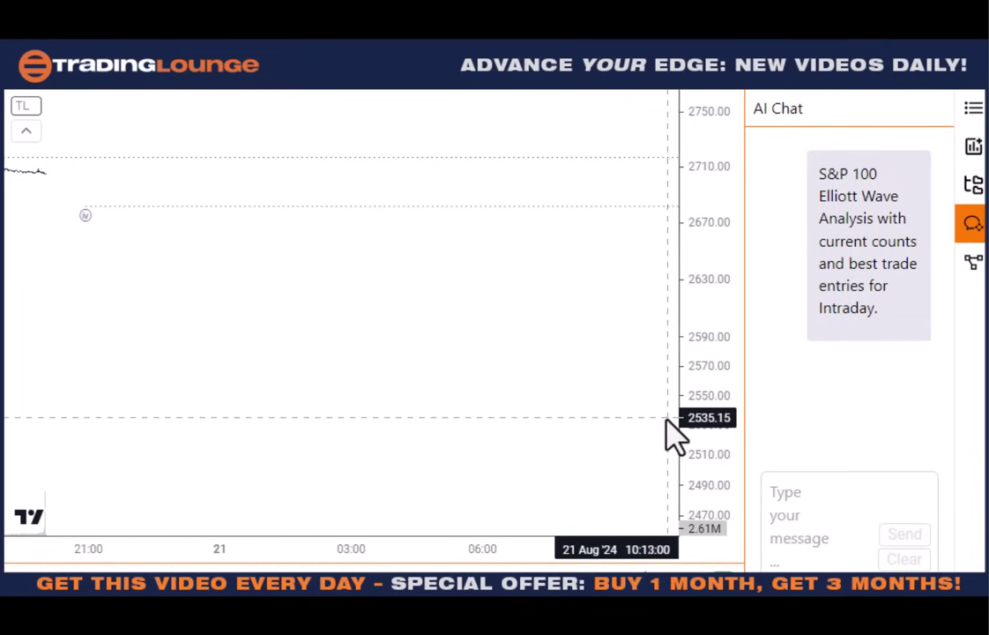
{"action": "scroll", "coordinate": [705, 418], "scroll_direction": "up", "scroll_amount": 1}
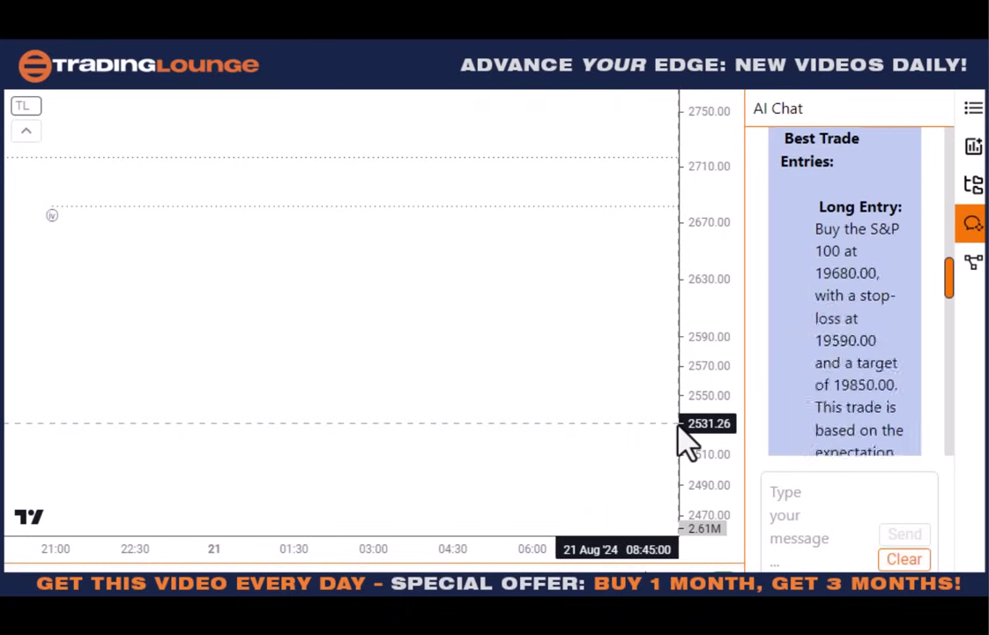
- Widen the AI Chat area and read the reply's long entry, short entry and risk management sections
{"action": "scroll", "coordinate": [905, 365], "scroll_direction": "up", "scroll_amount": 5}
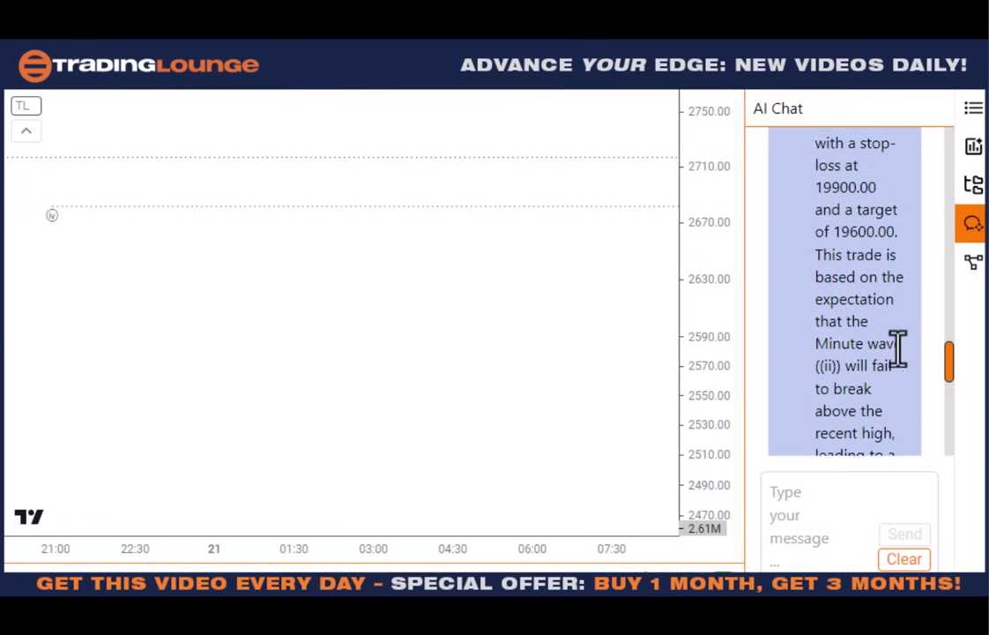
{"action": "scroll", "coordinate": [897, 348], "scroll_direction": "up", "scroll_amount": 2}
{"action": "left_click_drag", "start_coordinate": [745, 339], "coordinate": [544, 344]}
{"action": "scroll", "coordinate": [859, 340], "scroll_direction": "up", "scroll_amount": 4}
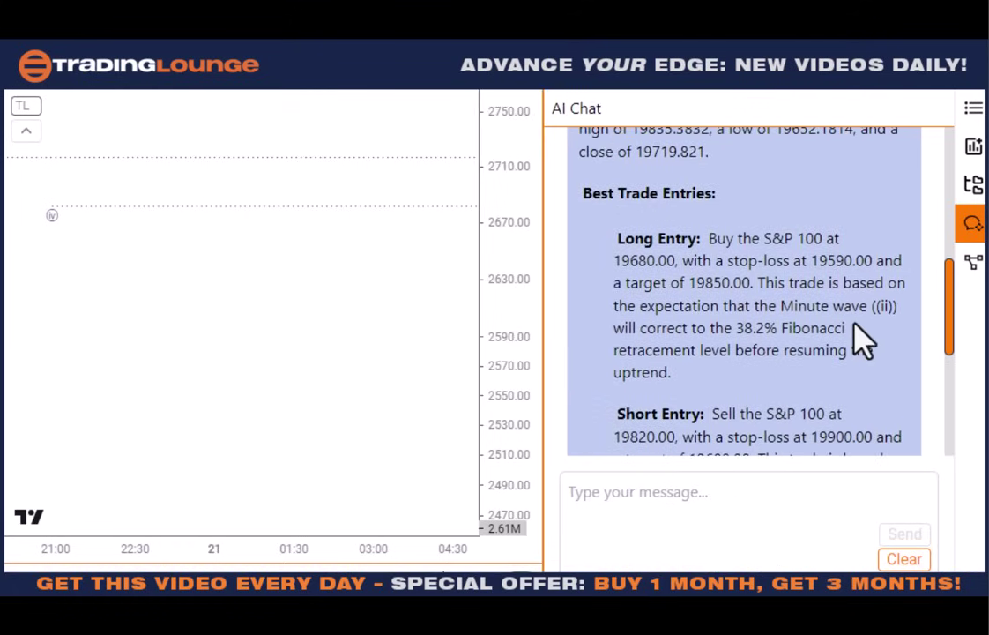
{"action": "scroll", "coordinate": [859, 340], "scroll_direction": "down", "scroll_amount": 5}
{"action": "scroll", "coordinate": [850, 324], "scroll_direction": "up", "scroll_amount": 2}
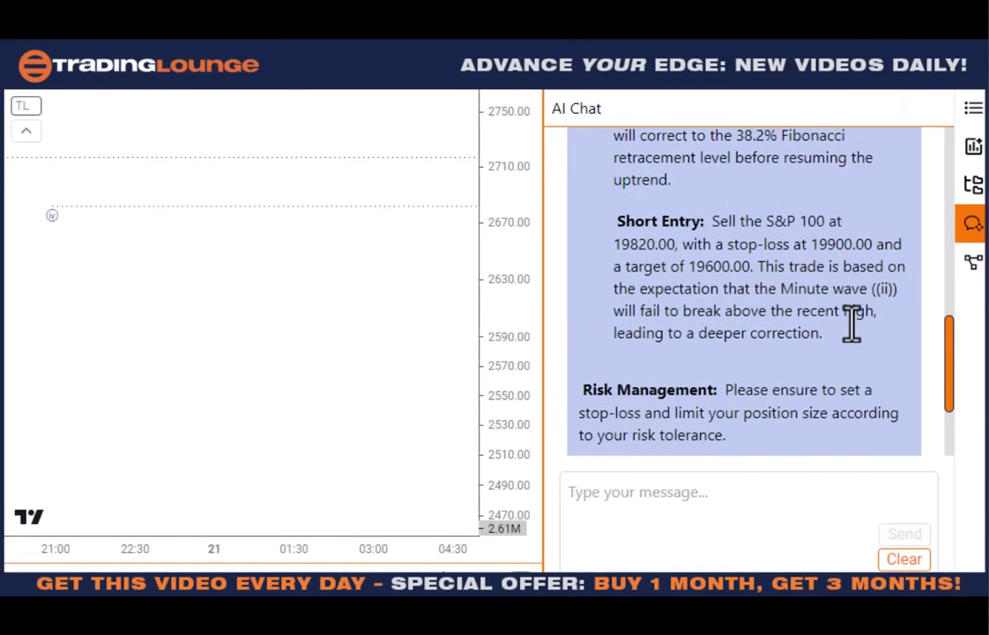
{"action": "scroll", "coordinate": [855, 334], "scroll_direction": "up", "scroll_amount": 6}
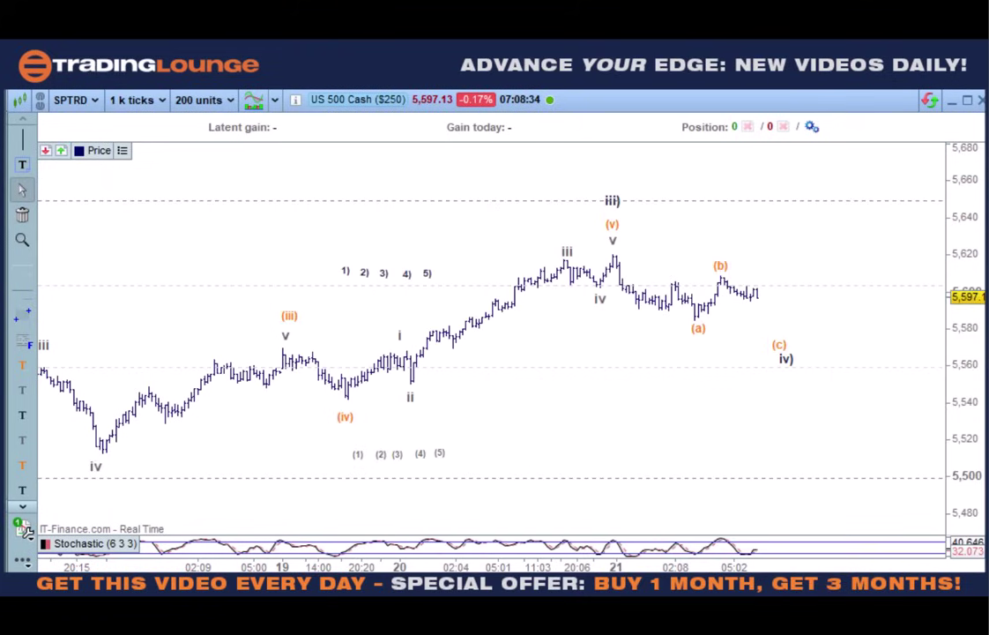
- Back on the S&P 500 1 k ticks chart, draw an orange V-shaped projection from about 5,600 down to 5,560 and up to 5,655
{"action": "mouse_move", "coordinate": [773, 289]}
{"action": "left_mouse_down"}
{"action": "mouse_move", "coordinate": [799, 370]}
{"action": "mouse_move", "coordinate": [857, 187]}
{"action": "left_mouse_up"}
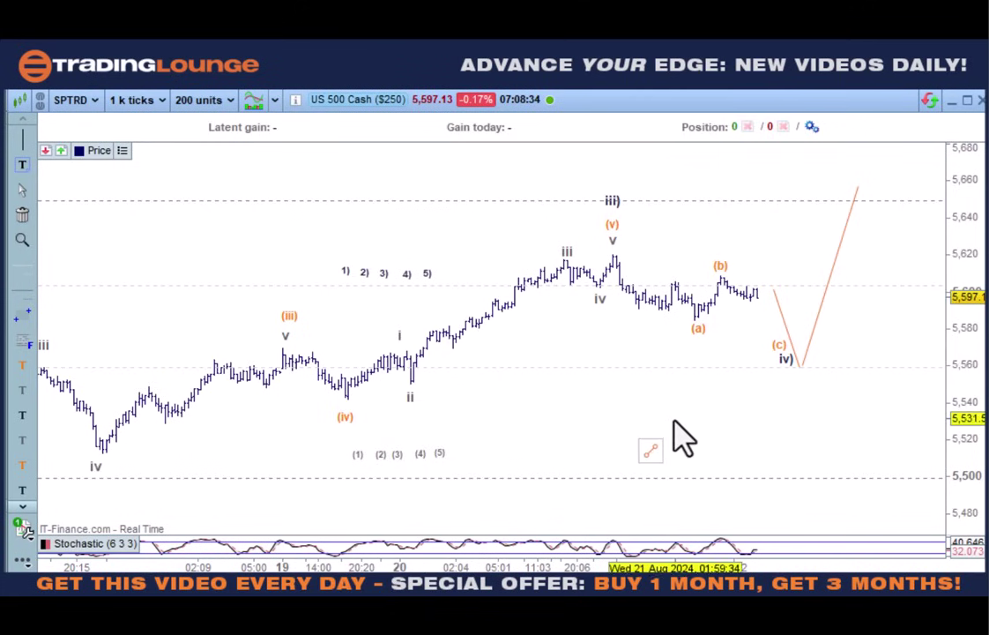
{"action": "left_click", "coordinate": [23, 190]}
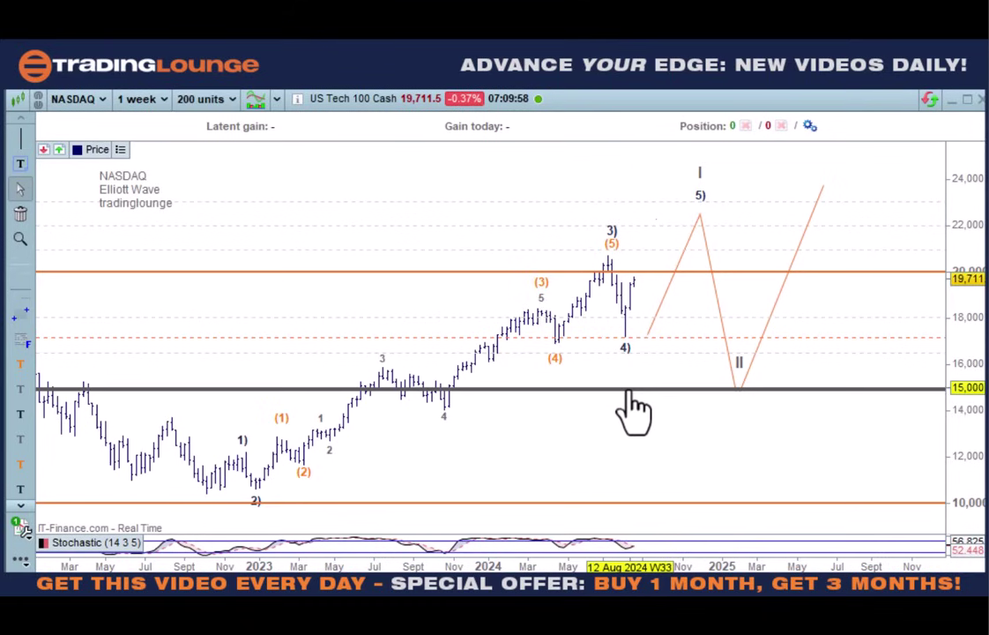
- Set the NASDAQ chart's timeframe to 1 day
{"action": "left_click", "coordinate": [139, 99]}
{"action": "left_click", "coordinate": [363, 174]}
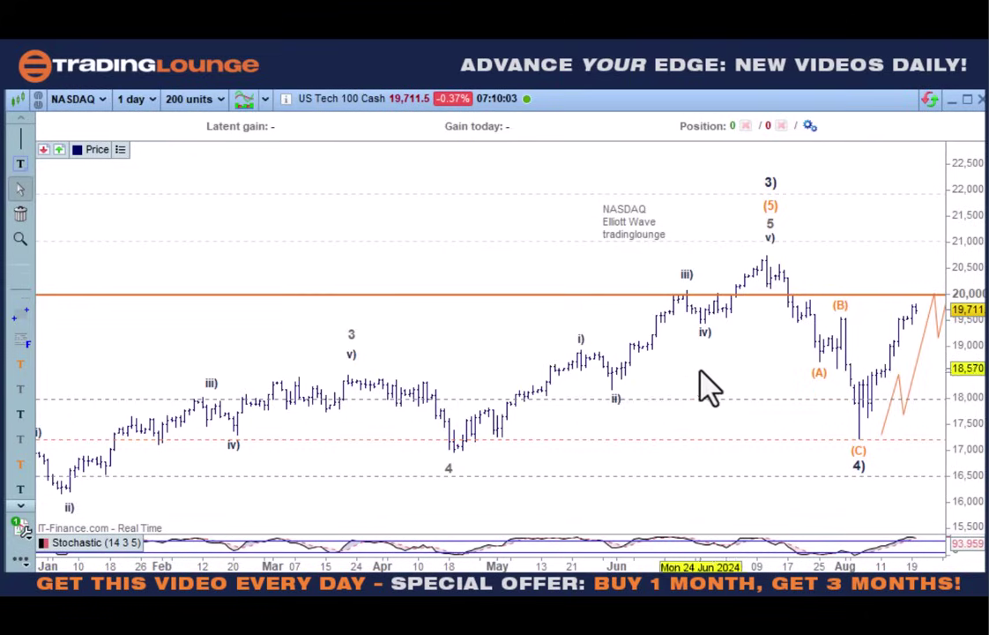
- Review the daily NASDAQ projection from wave 4) up to wave 5), and set the chart's timeframe to 20 k ticks
{"action": "left_click_drag", "start_coordinate": [706, 386], "coordinate": [382, 349]}
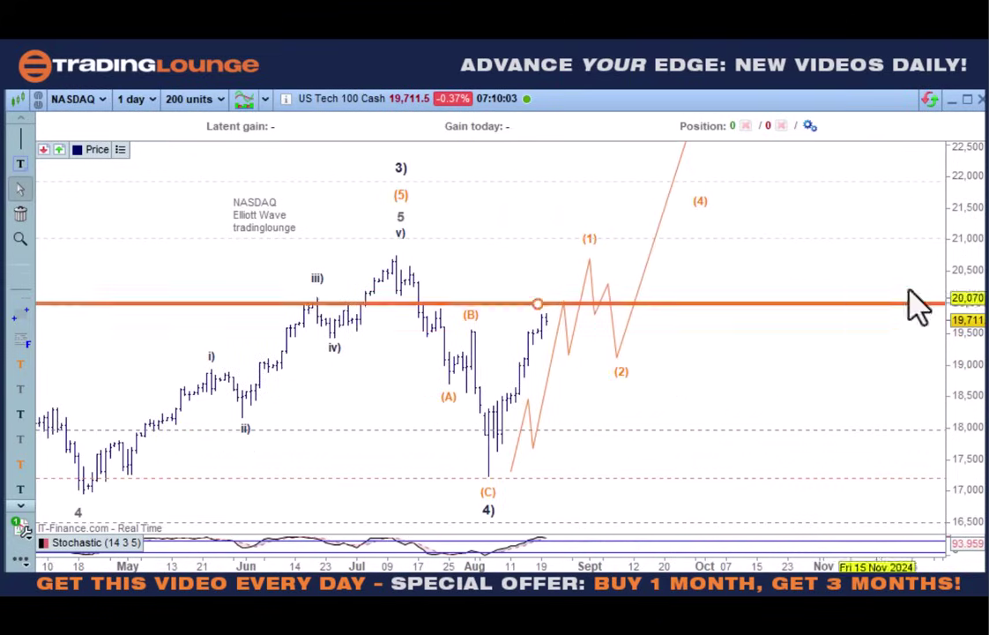
{"action": "left_click_drag", "start_coordinate": [967, 194], "coordinate": [974, 342]}
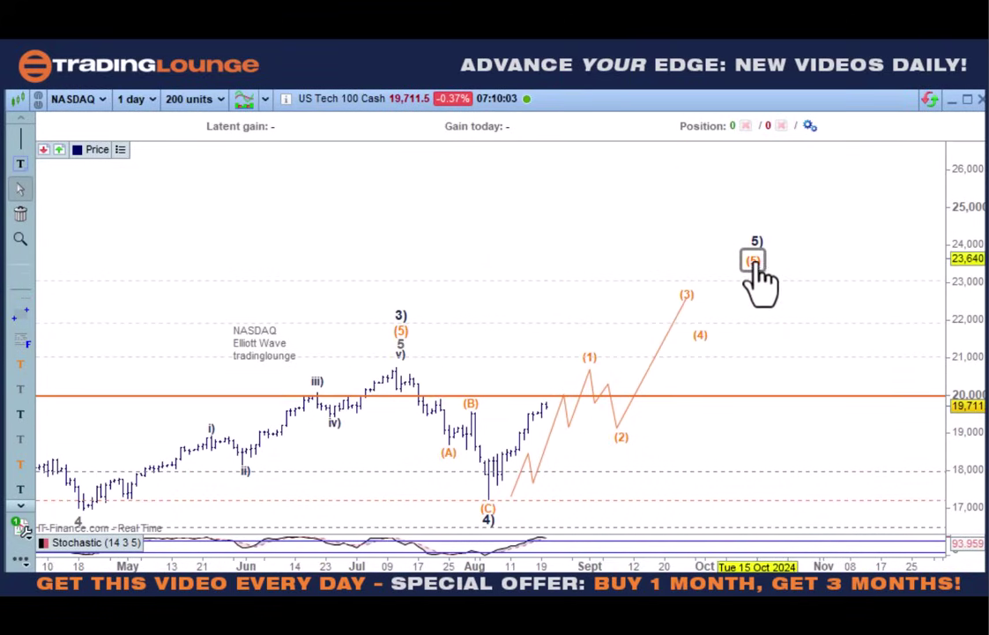
{"action": "left_click_drag", "start_coordinate": [835, 250], "coordinate": [815, 156]}
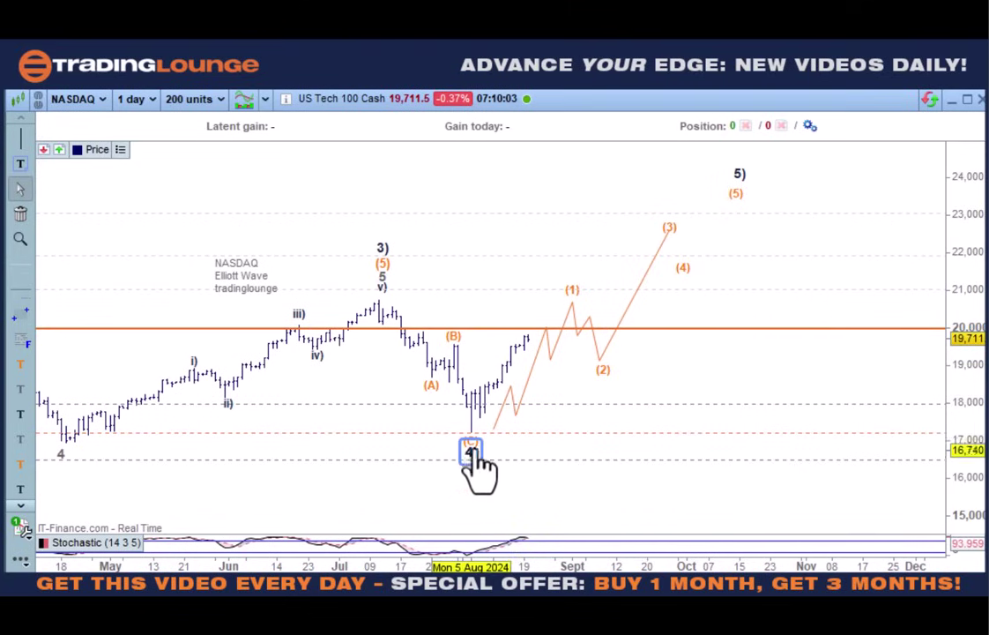
{"action": "left_click", "coordinate": [134, 100]}
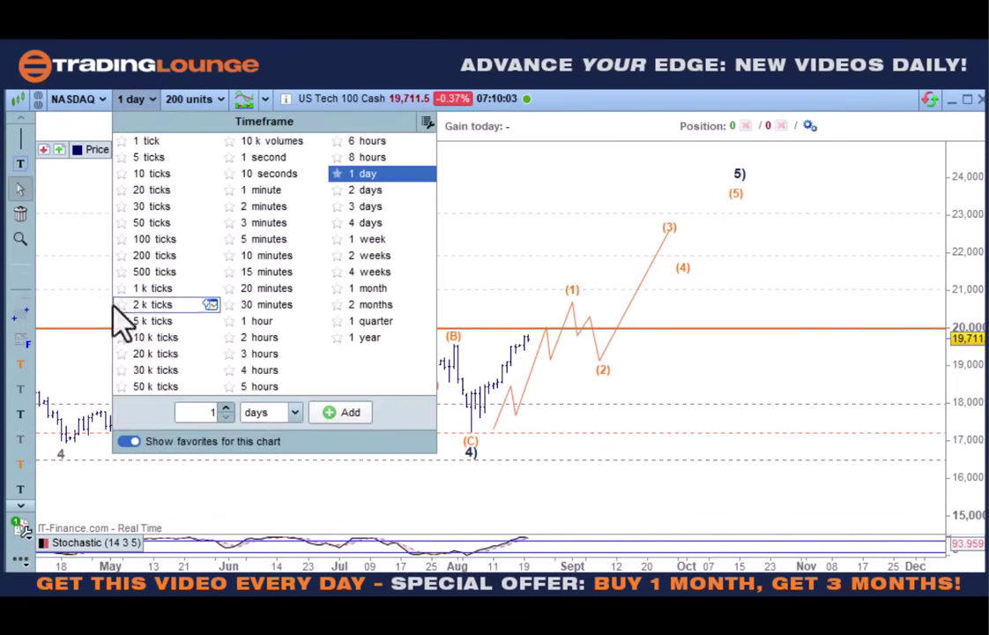
{"action": "left_click", "coordinate": [145, 354]}
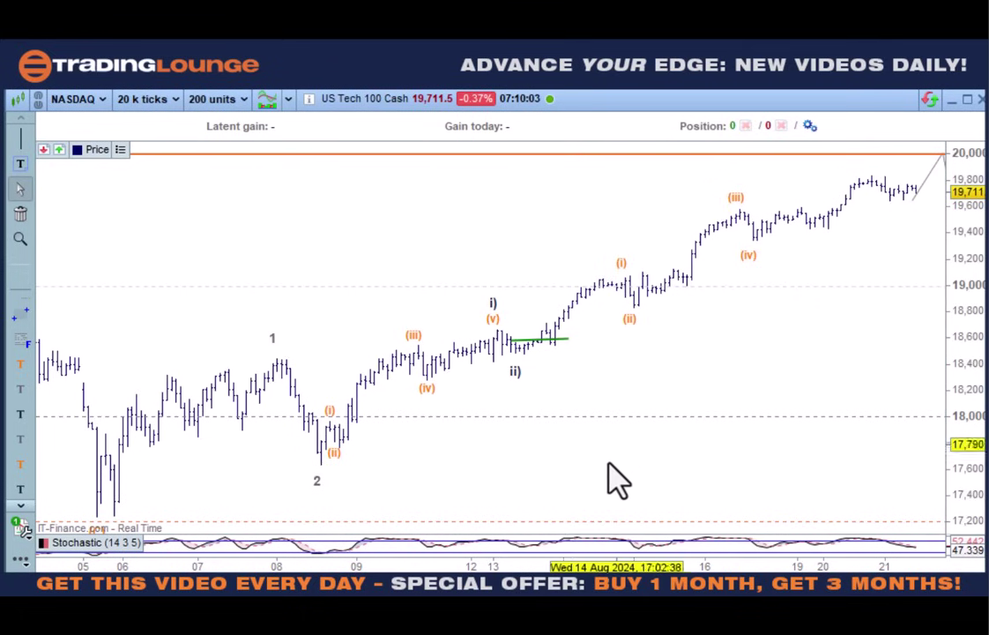
- Move the (iii) and (iv) labels to the 19 August turns, and (v) and iii) above the latest high near 19,800
{"action": "scroll", "coordinate": [609, 477], "scroll_direction": "down", "scroll_amount": 2}
{"action": "left_click_drag", "start_coordinate": [688, 485], "coordinate": [548, 353]}
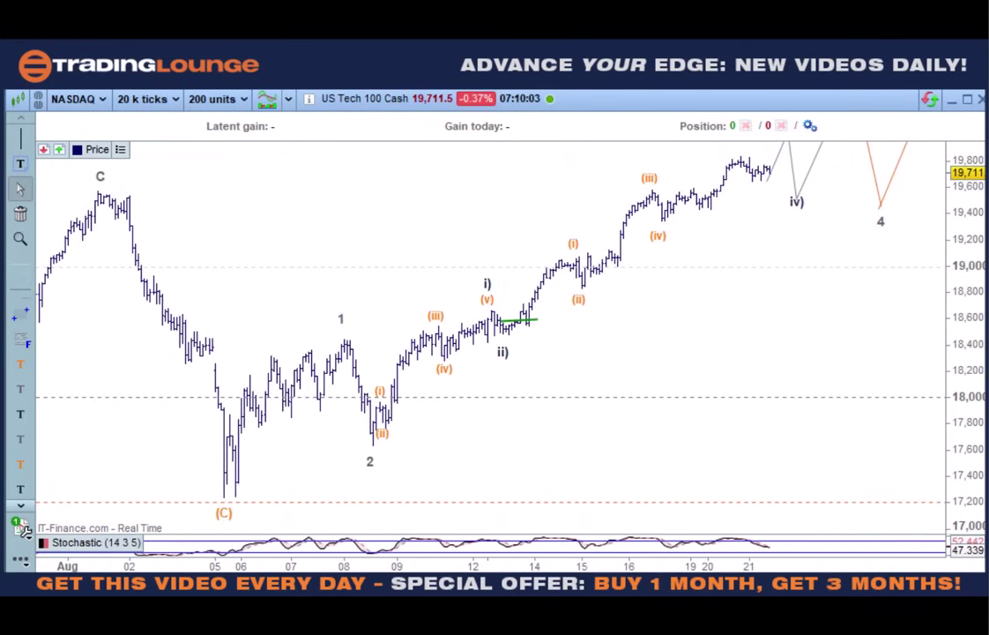
{"action": "left_click_drag", "start_coordinate": [963, 238], "coordinate": [962, 302]}
{"action": "left_click_drag", "start_coordinate": [699, 402], "coordinate": [691, 312]}
{"action": "left_click_drag", "start_coordinate": [625, 327], "coordinate": [600, 443]}
{"action": "left_click_drag", "start_coordinate": [632, 393], "coordinate": [620, 419]}
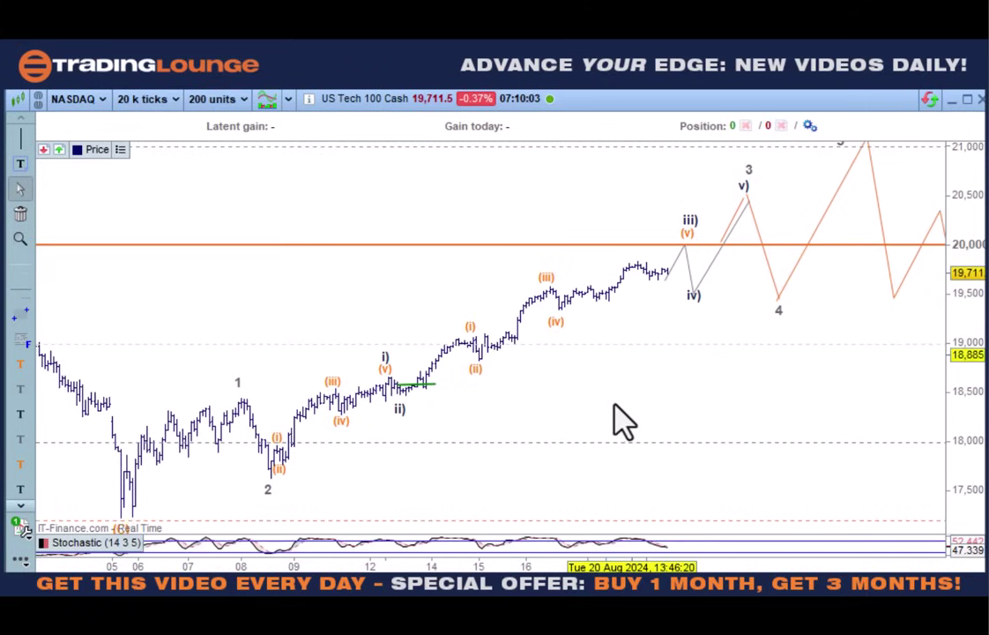
{"action": "left_click_drag", "start_coordinate": [580, 319], "coordinate": [600, 317]}
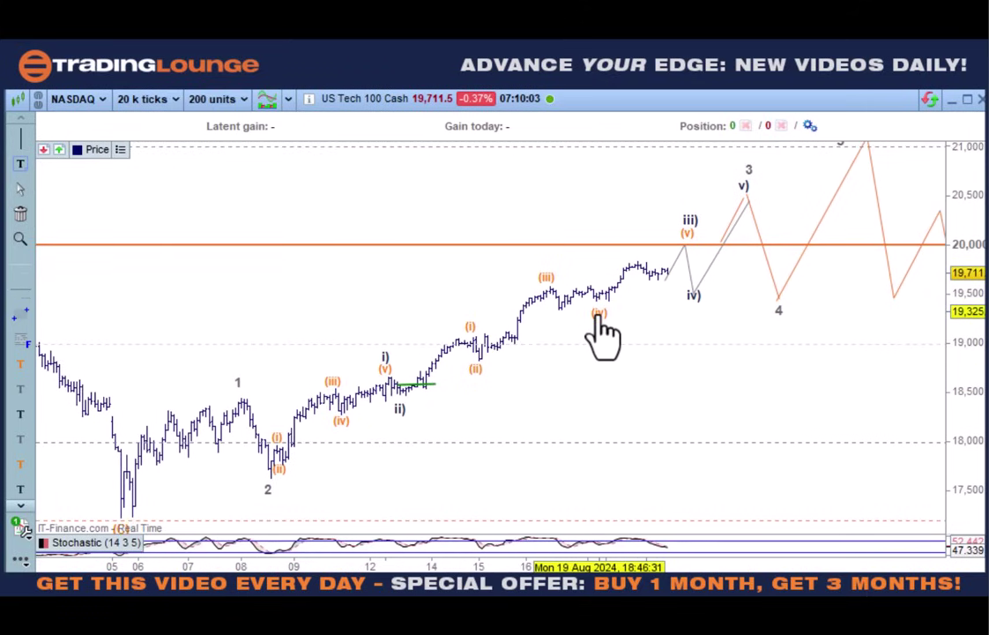
{"action": "left_click_drag", "start_coordinate": [546, 281], "coordinate": [590, 284]}
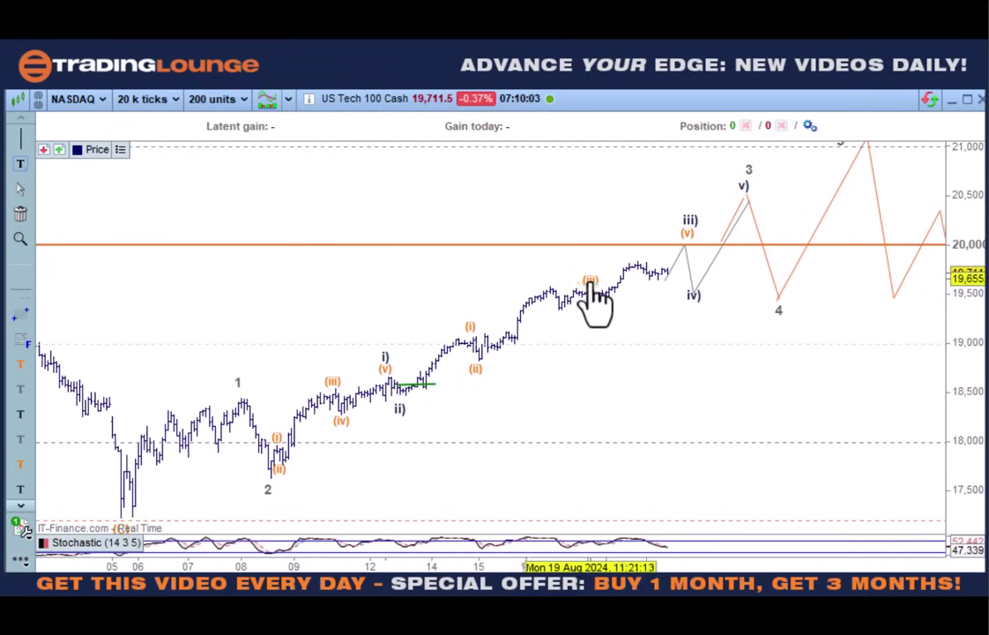
{"action": "left_click_drag", "start_coordinate": [689, 235], "coordinate": [642, 257]}
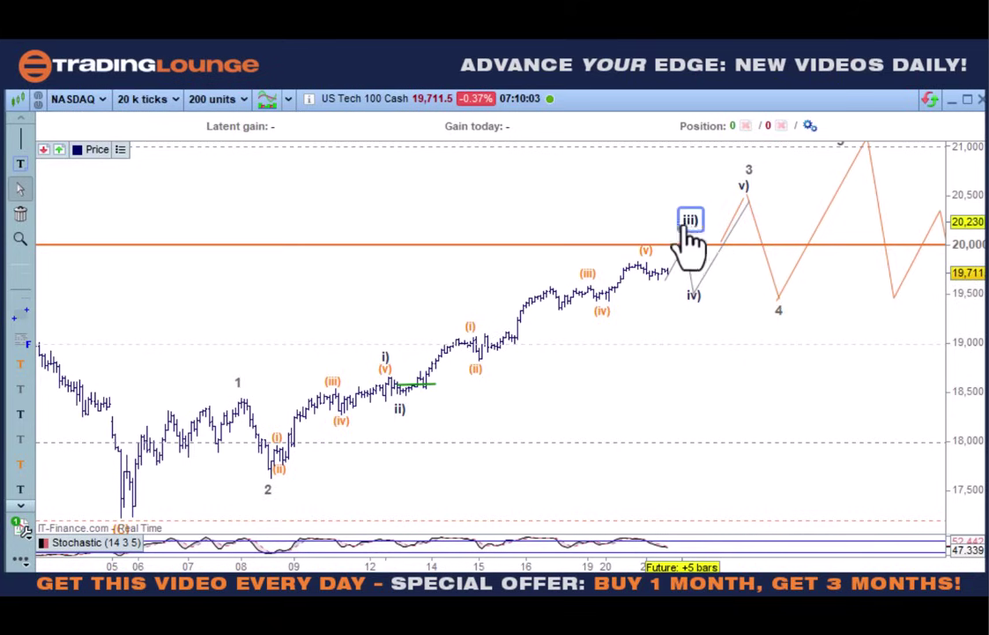
{"action": "left_click_drag", "start_coordinate": [688, 222], "coordinate": [648, 237]}
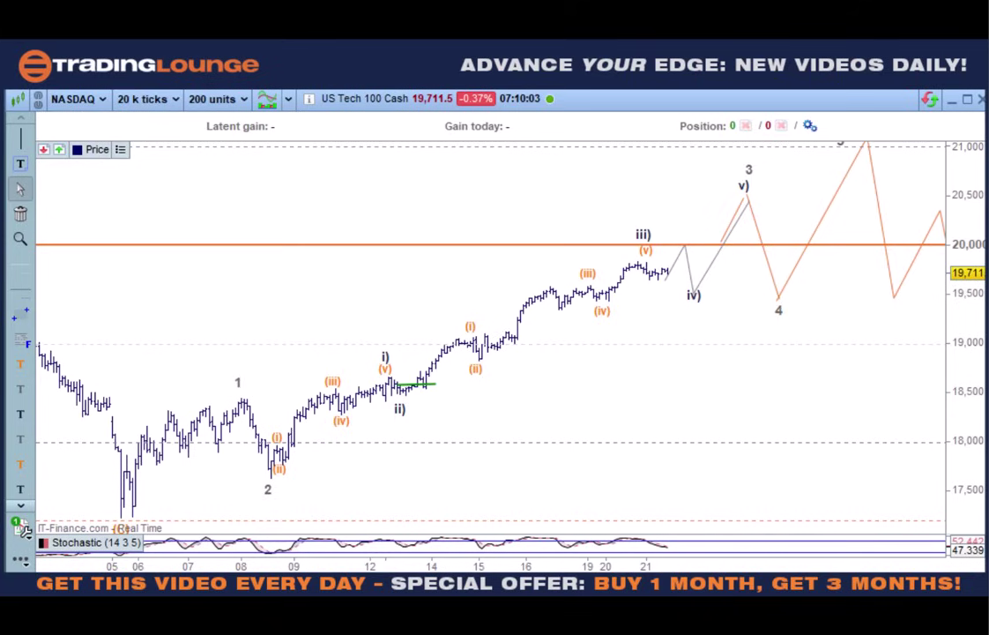
- Replace the projection lines leading to wave v) with an orange path from about 19,800 down to 19,500 and up to 20,350
{"action": "left_click", "coordinate": [713, 271]}
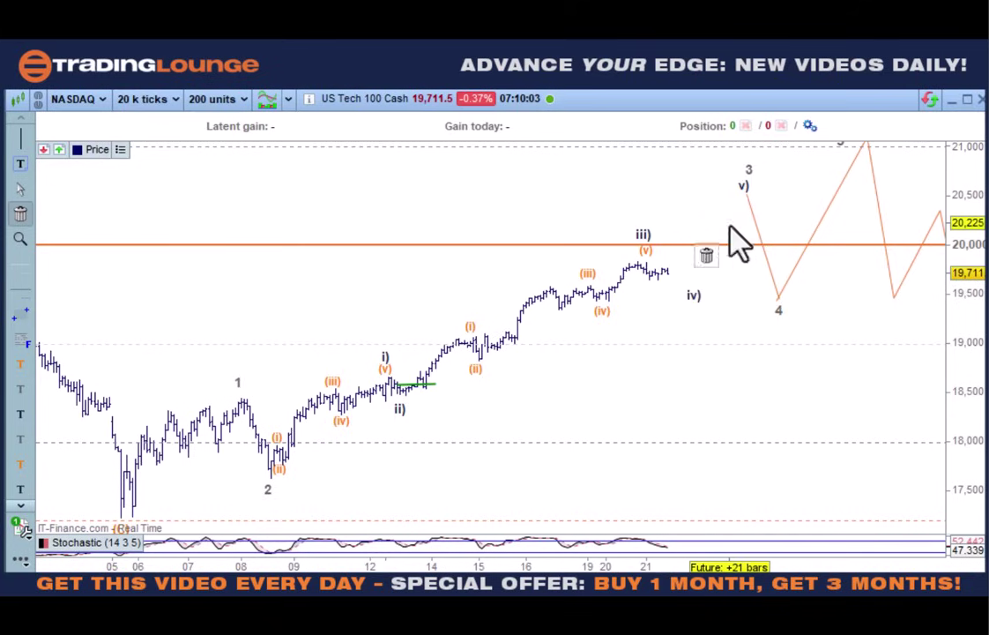
{"action": "left_click", "coordinate": [681, 294]}
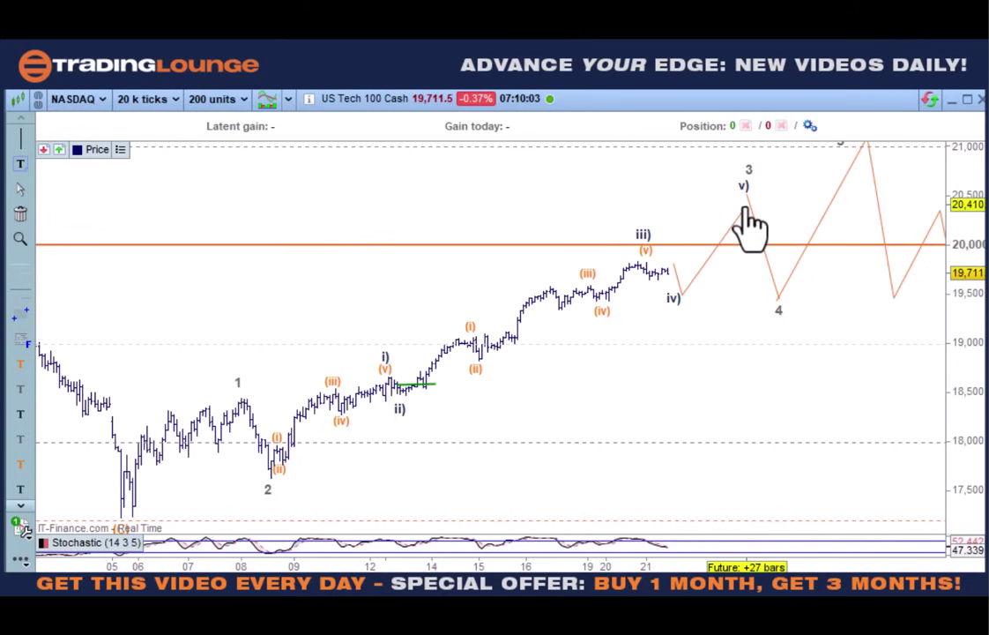
{"action": "left_click", "coordinate": [746, 211]}
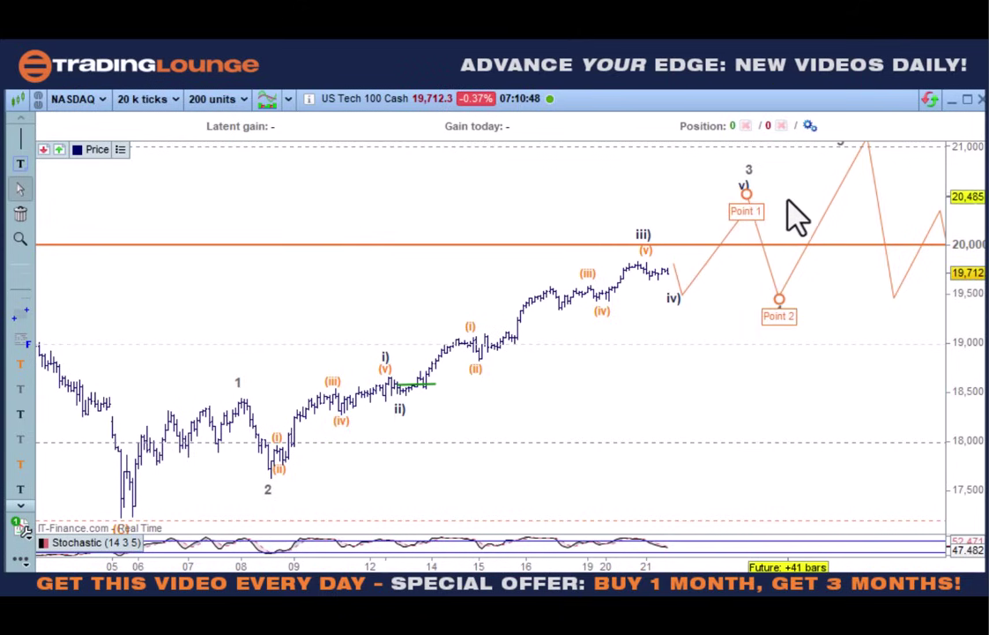
- Reshape the line between waves 3 and 4 to run from about 20,350 to 19,600, with v) and 4 labelled at its ends
{"action": "left_click_drag", "start_coordinate": [789, 201], "coordinate": [707, 248]}
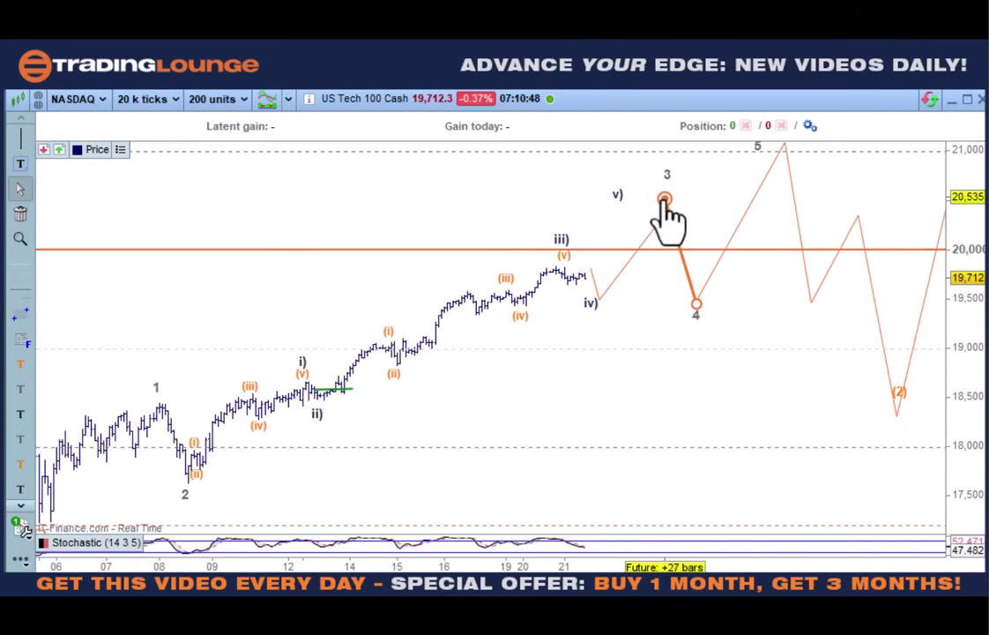
{"action": "left_click_drag", "start_coordinate": [664, 200], "coordinate": [667, 217]}
{"action": "left_click_drag", "start_coordinate": [621, 193], "coordinate": [658, 202]}
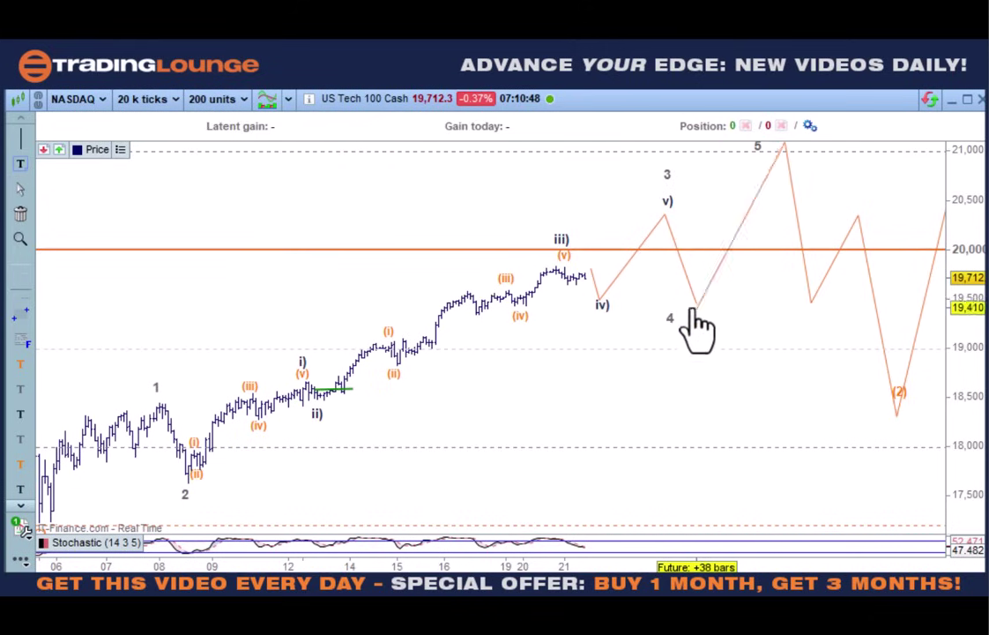
{"action": "mouse_move", "coordinate": [696, 310]}
{"action": "left_mouse_down"}
{"action": "mouse_move", "coordinate": [599, 303]}
{"action": "mouse_move", "coordinate": [715, 264]}
{"action": "mouse_move", "coordinate": [693, 300]}
{"action": "left_mouse_up"}
- Place the 5 and (1) labels above the projected peak near 21,000 and the (2) label below the low near 18,300
{"action": "left_click_drag", "start_coordinate": [808, 341], "coordinate": [737, 343]}
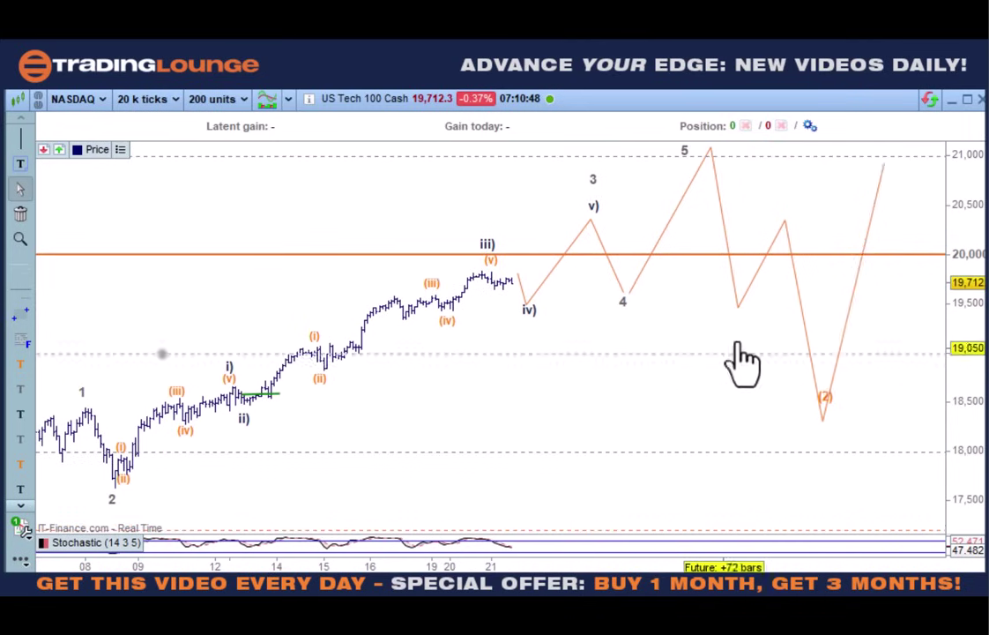
{"action": "left_click_drag", "start_coordinate": [954, 198], "coordinate": [968, 286]}
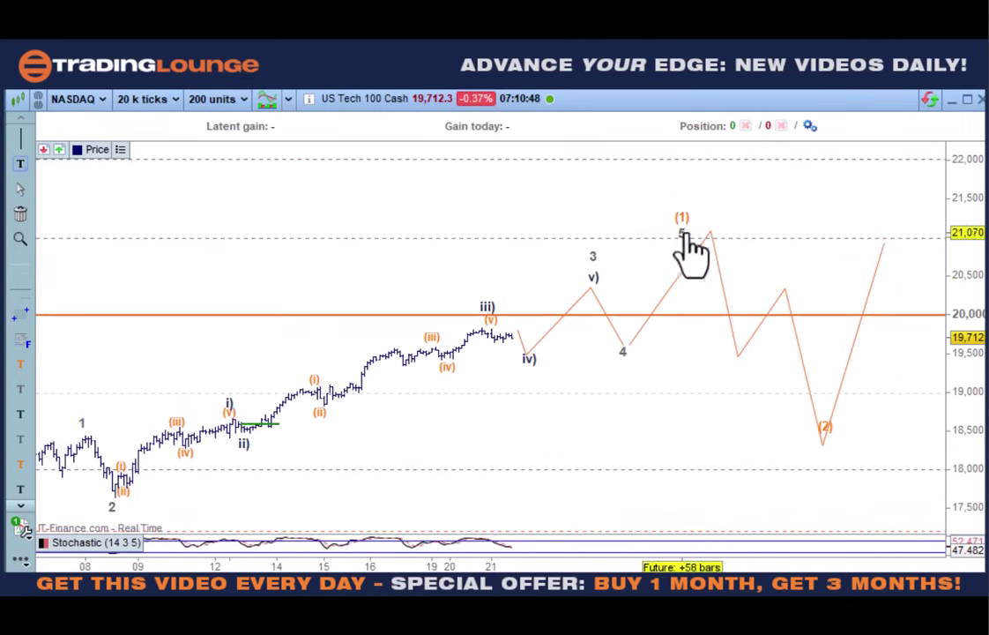
{"action": "left_click_drag", "start_coordinate": [680, 232], "coordinate": [709, 212]}
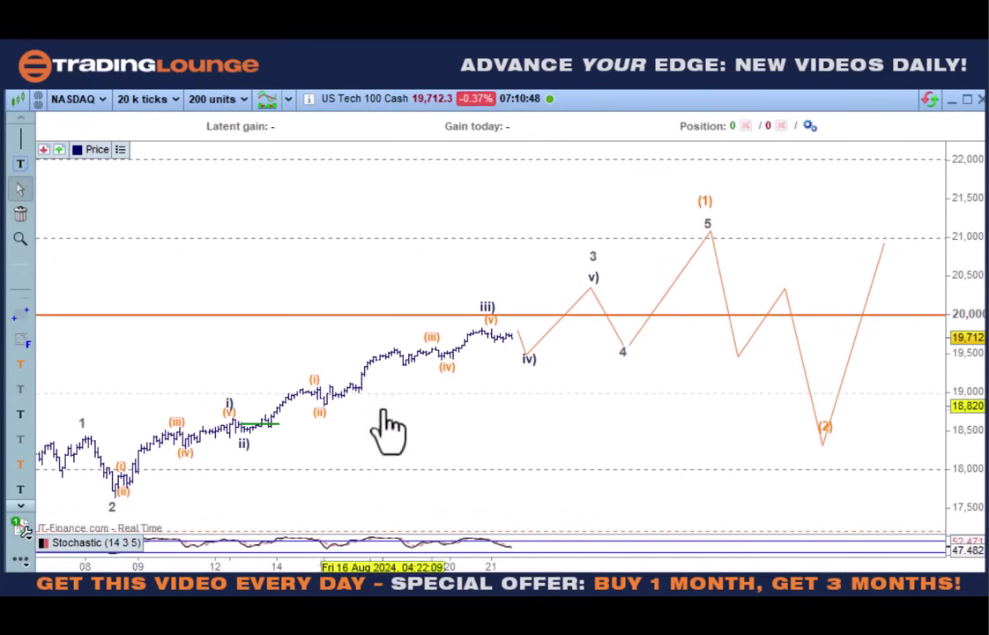
{"action": "left_click_drag", "start_coordinate": [956, 258], "coordinate": [967, 173]}
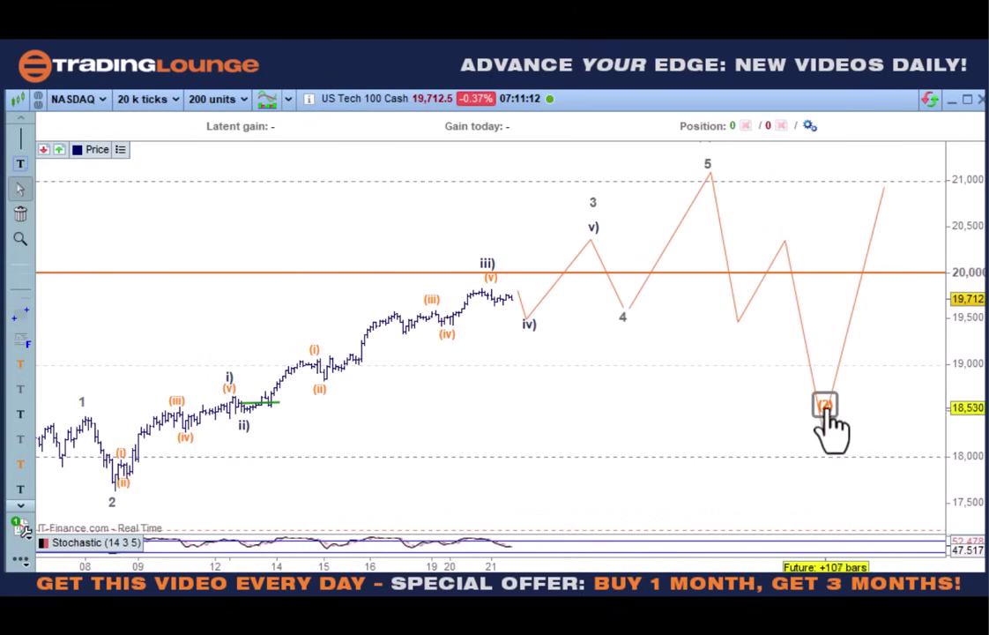
{"action": "left_click_drag", "start_coordinate": [826, 405], "coordinate": [812, 451]}
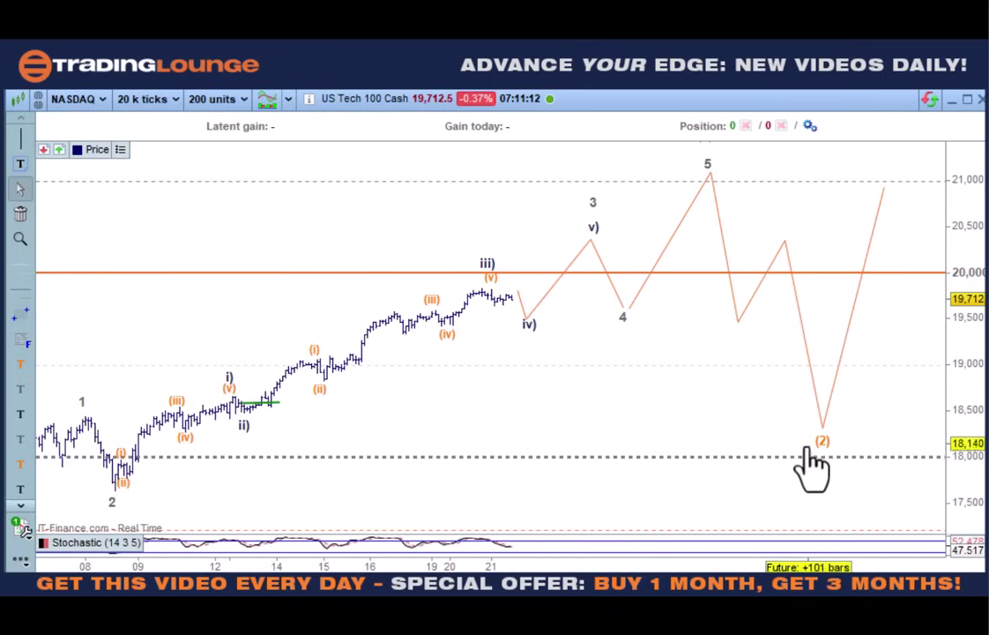
- Extend the rising projection line from wave (2) up to about 24,900
{"action": "left_click_drag", "start_coordinate": [968, 198], "coordinate": [967, 292]}
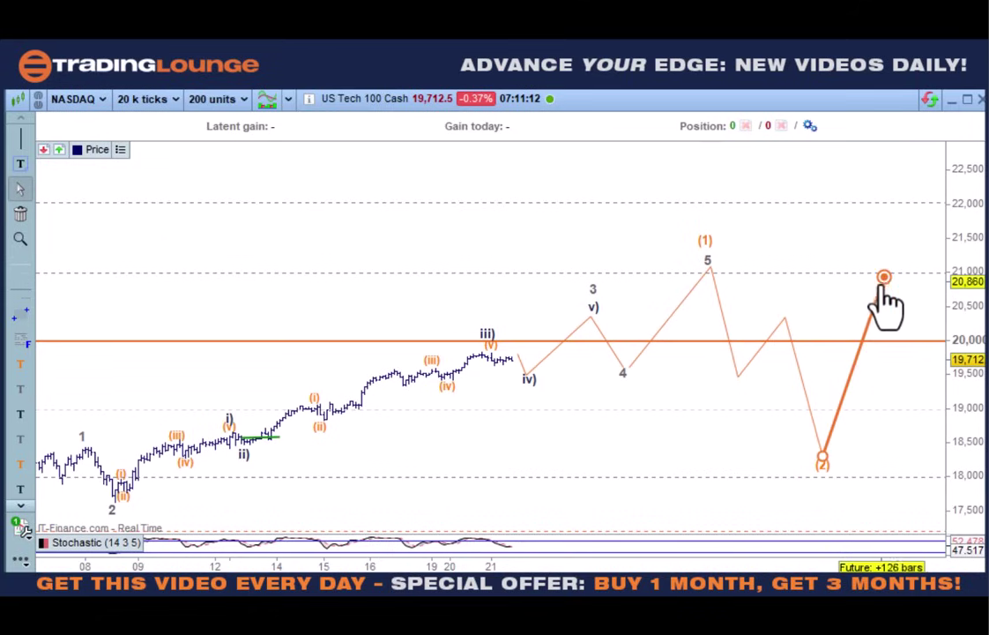
{"action": "left_click_drag", "start_coordinate": [883, 278], "coordinate": [913, 205]}
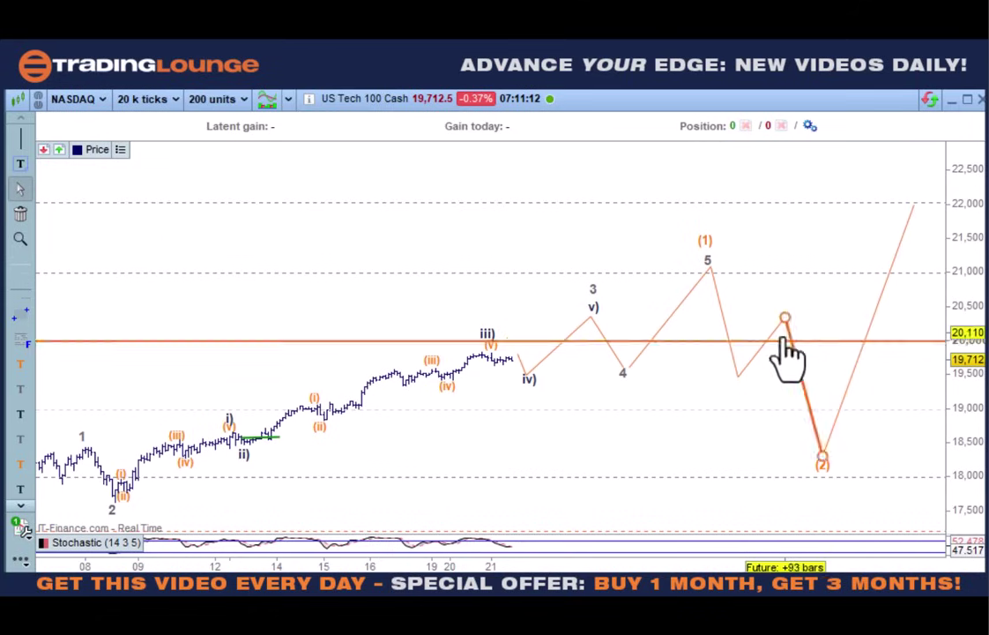
{"action": "scroll", "coordinate": [705, 415], "scroll_direction": "down", "scroll_amount": 2}
{"action": "scroll", "coordinate": [686, 463], "scroll_direction": "down", "scroll_amount": 1}
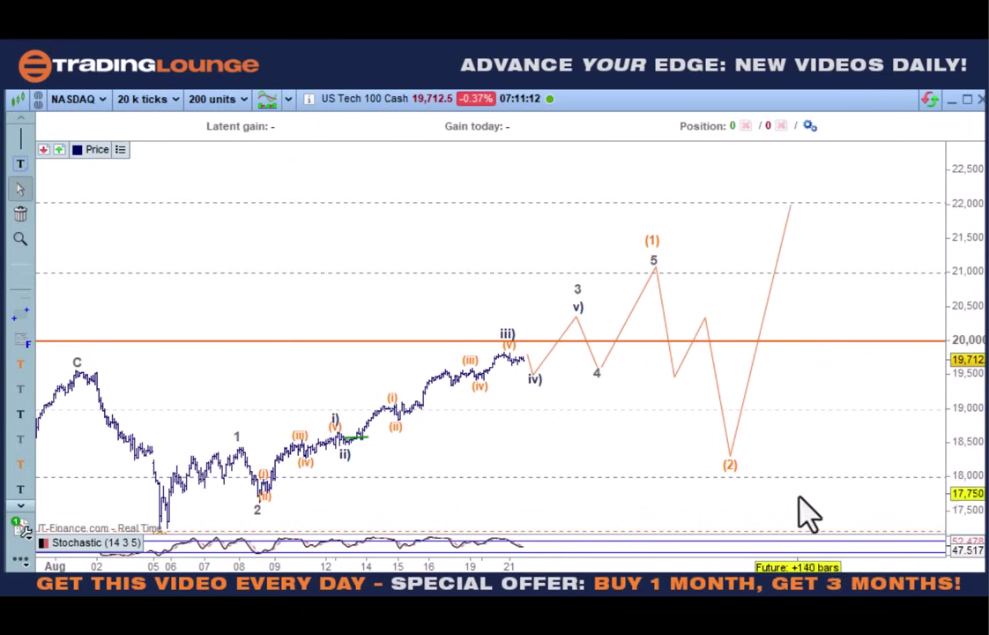
{"action": "left_click_drag", "start_coordinate": [970, 496], "coordinate": [964, 442]}
{"action": "left_click_drag", "start_coordinate": [790, 192], "coordinate": [904, 172]}
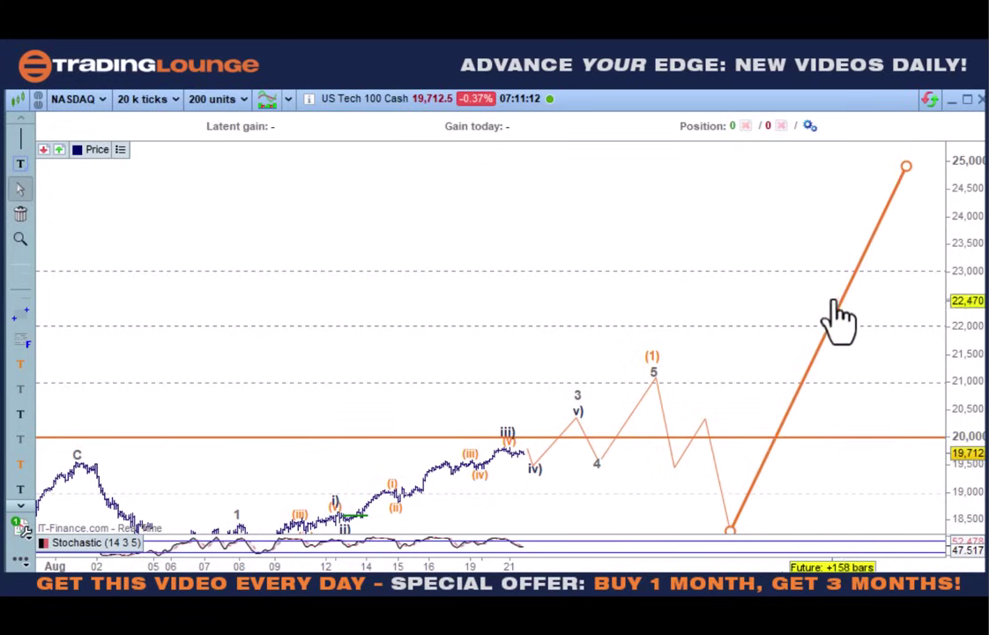
{"action": "left_click_drag", "start_coordinate": [972, 284], "coordinate": [974, 233]}
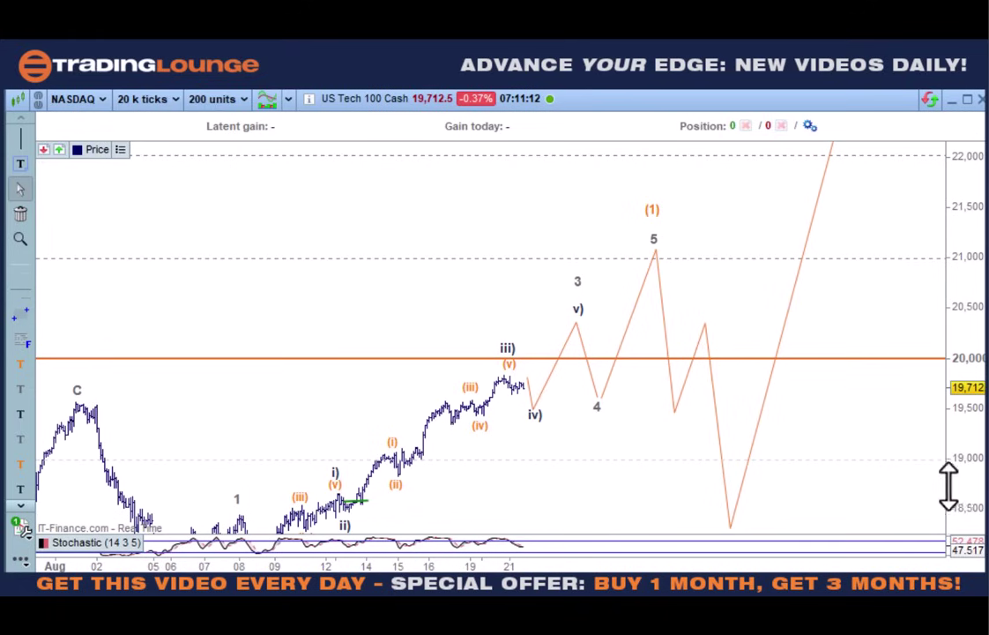
{"action": "left_click_drag", "start_coordinate": [950, 482], "coordinate": [960, 375]}
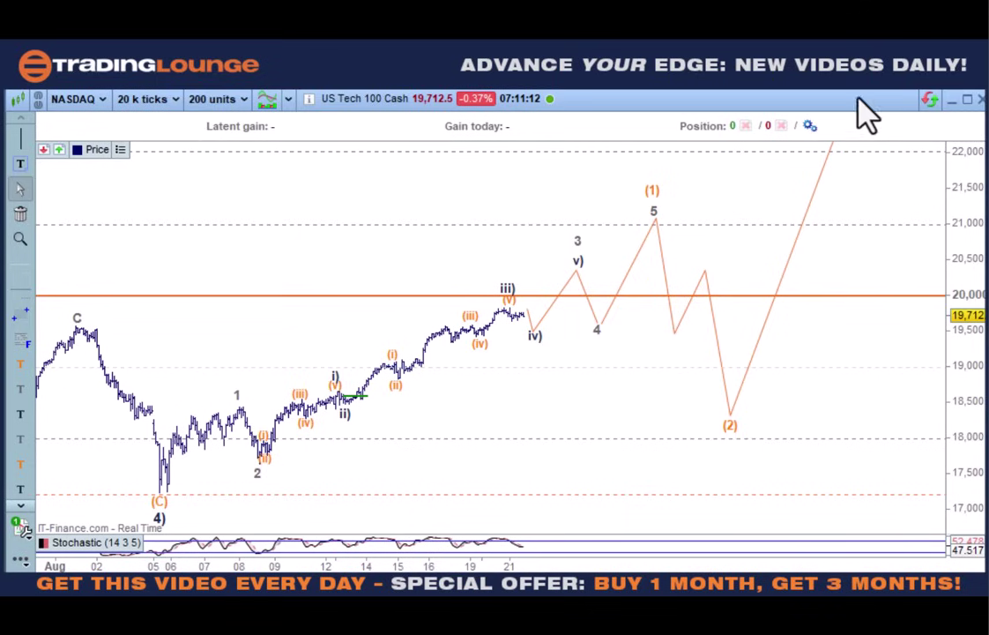
- Set the NASDAQ chart's timeframe to 1 k ticks
{"action": "left_click", "coordinate": [146, 100]}
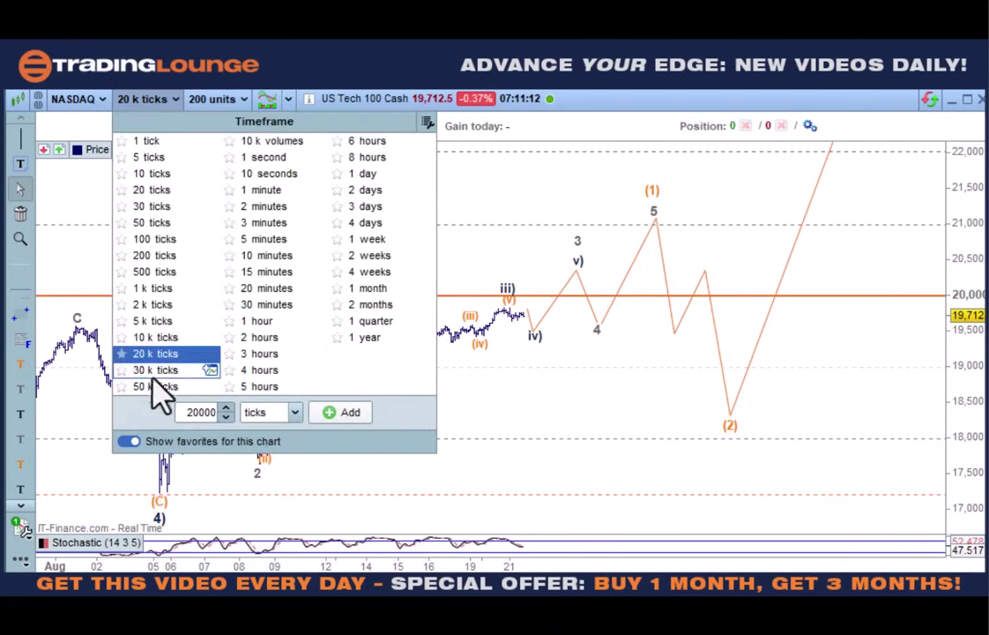
{"action": "left_click", "coordinate": [154, 295]}
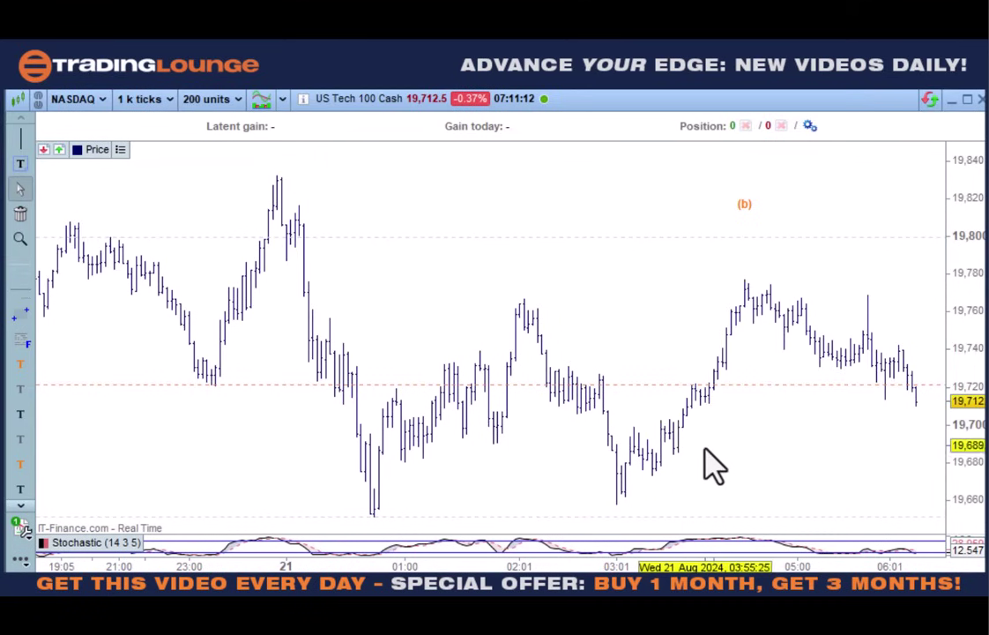
{"action": "scroll", "coordinate": [767, 440], "scroll_direction": "down", "scroll_amount": 2}
{"action": "left_click_drag", "start_coordinate": [683, 360], "coordinate": [472, 369]}
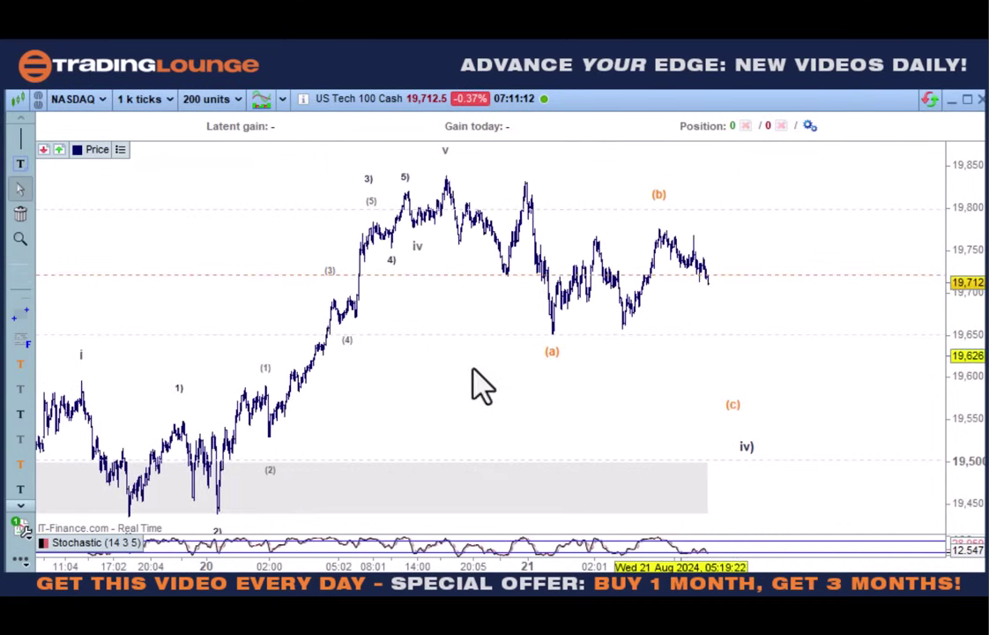
- Move the iii) label down close above wave v, and the (a) label further below its low
{"action": "left_click_drag", "start_coordinate": [980, 189], "coordinate": [963, 414]}
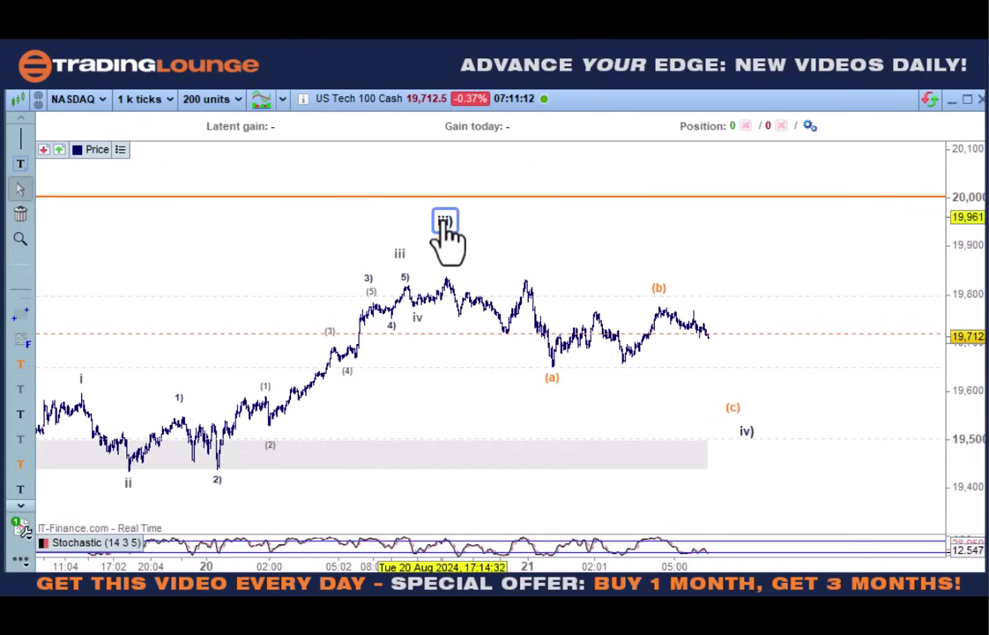
{"action": "left_click_drag", "start_coordinate": [447, 222], "coordinate": [441, 247]}
{"action": "left_click_drag", "start_coordinate": [552, 379], "coordinate": [556, 403]}
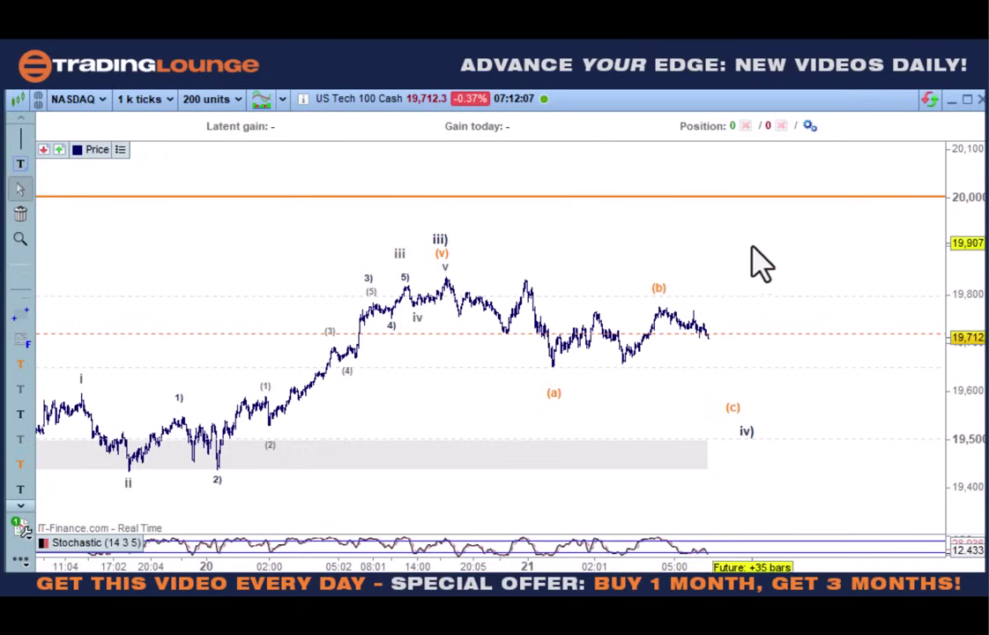
- Align the (c) label above iv), and draw an orange projection line from about 19,780 down to it near 19,580
{"action": "mouse_move", "coordinate": [732, 411]}
{"action": "left_mouse_down"}
{"action": "mouse_move", "coordinate": [761, 420]}
{"action": "mouse_move", "coordinate": [746, 414]}
{"action": "left_mouse_up"}
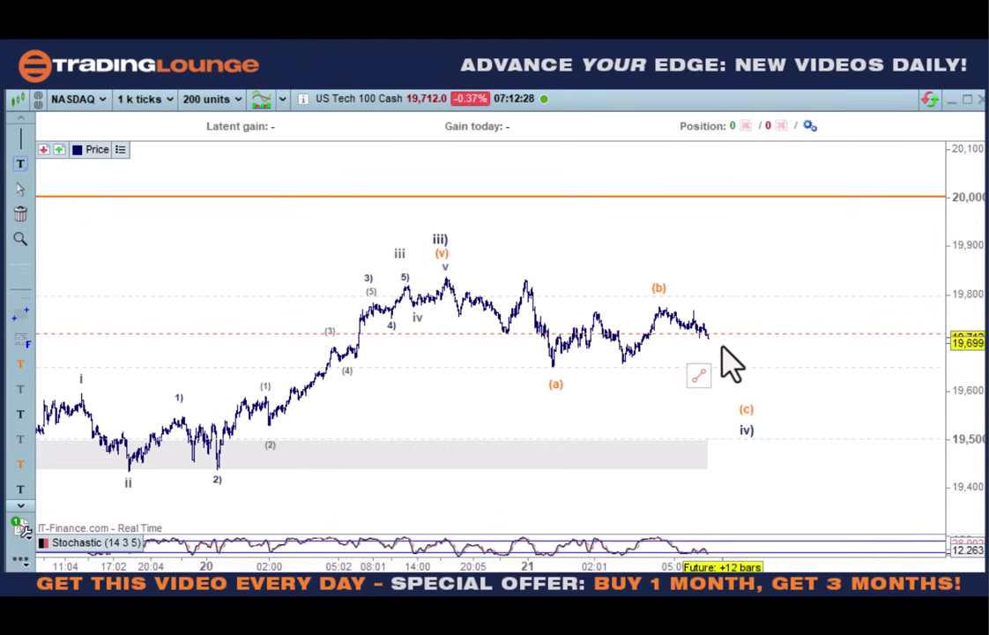
{"action": "left_click_drag", "start_coordinate": [723, 302], "coordinate": [755, 403]}
{"action": "mouse_move", "coordinate": [737, 360]}
{"action": "left_mouse_down"}
{"action": "mouse_move", "coordinate": [526, 325]}
{"action": "mouse_move", "coordinate": [472, 335]}
{"action": "mouse_move", "coordinate": [523, 328]}
{"action": "mouse_move", "coordinate": [743, 373]}
{"action": "mouse_move", "coordinate": [747, 401]}
{"action": "left_mouse_up"}
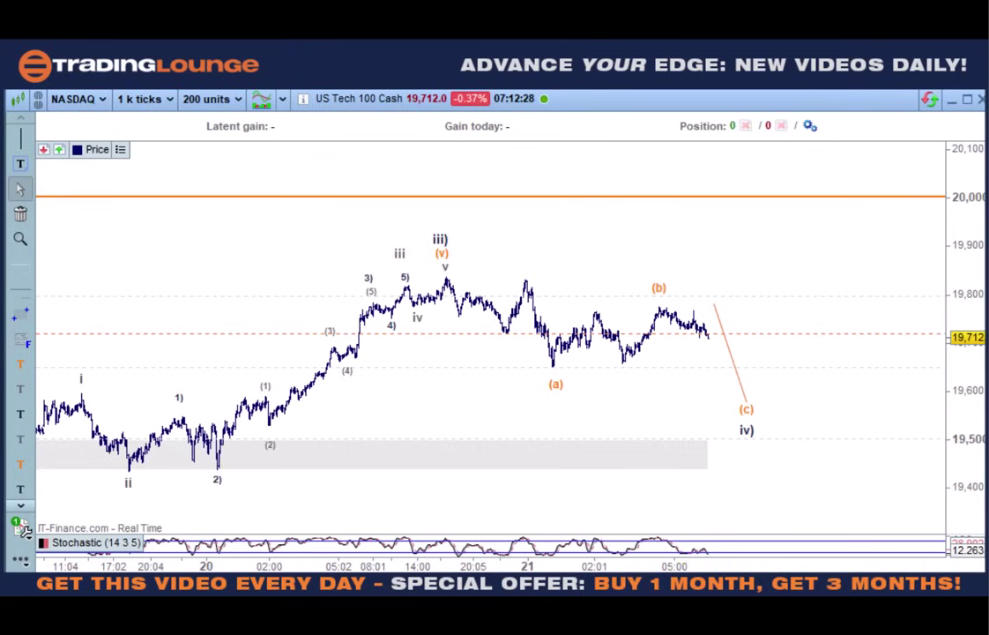